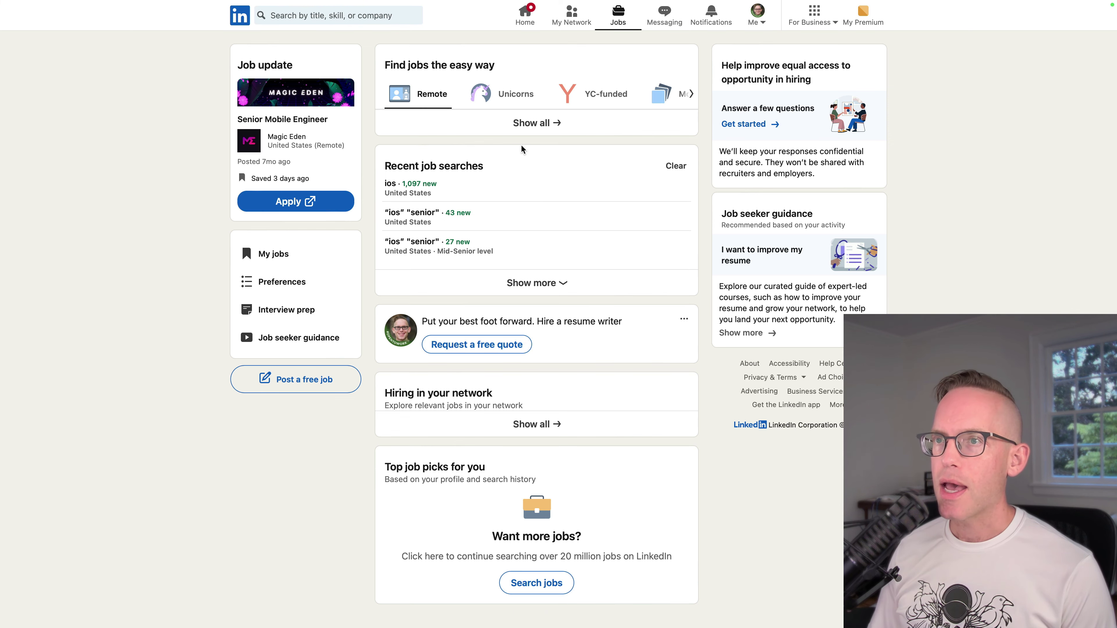
Search LinkedIn jobs for 'ios' in the United States.
click(319, 15)
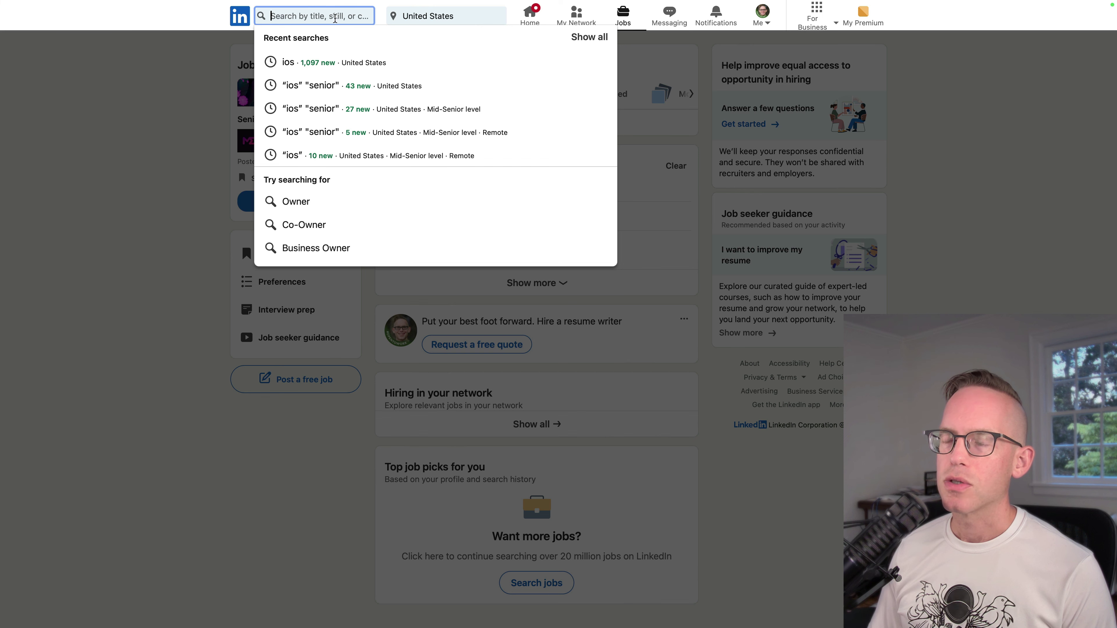
click(431, 15)
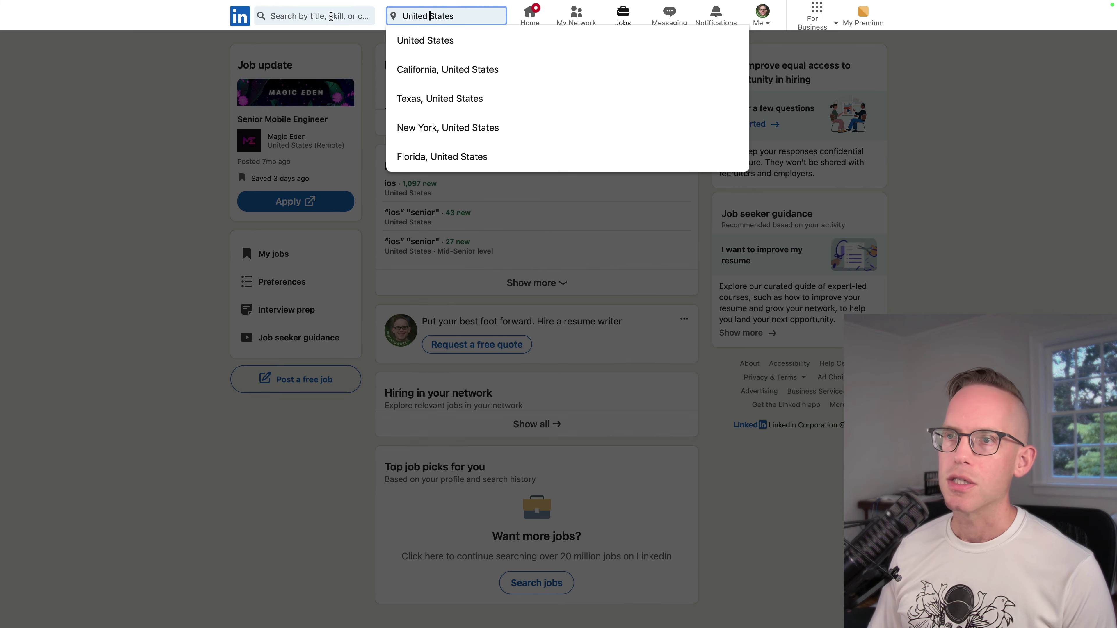
click(321, 16)
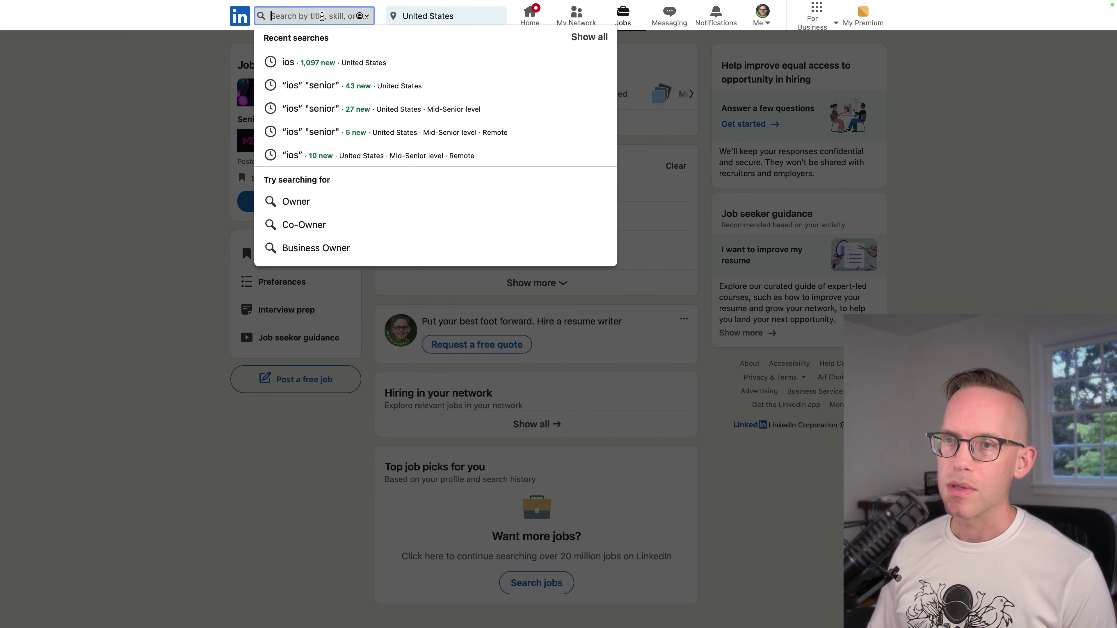
text(ios)
key(Return)
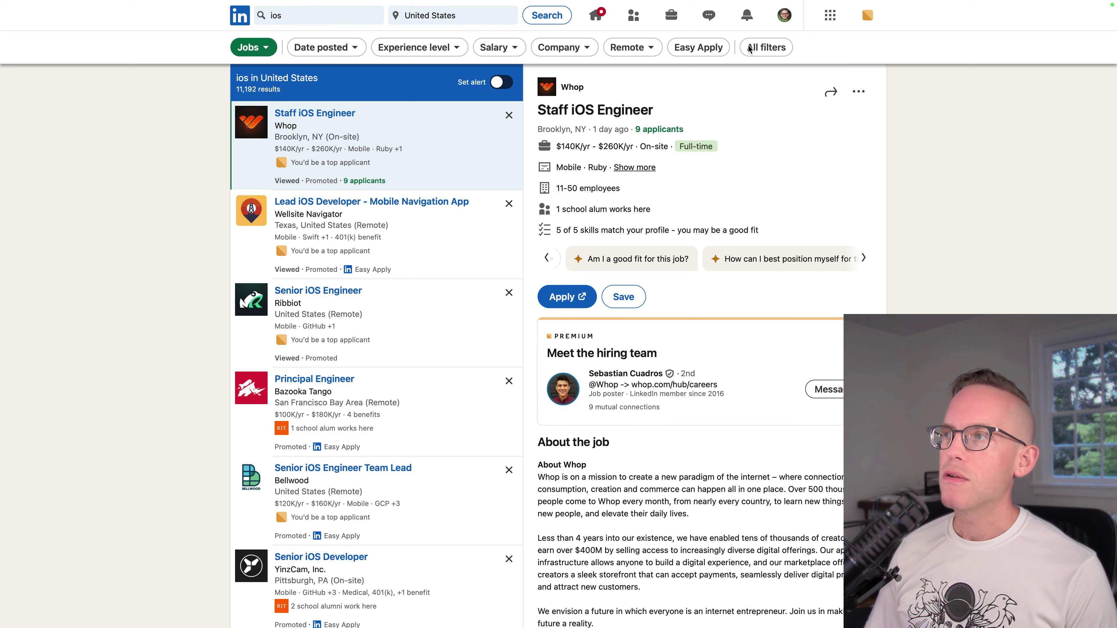
Filter the ios results to jobs posted in the Past week.
click(350, 46)
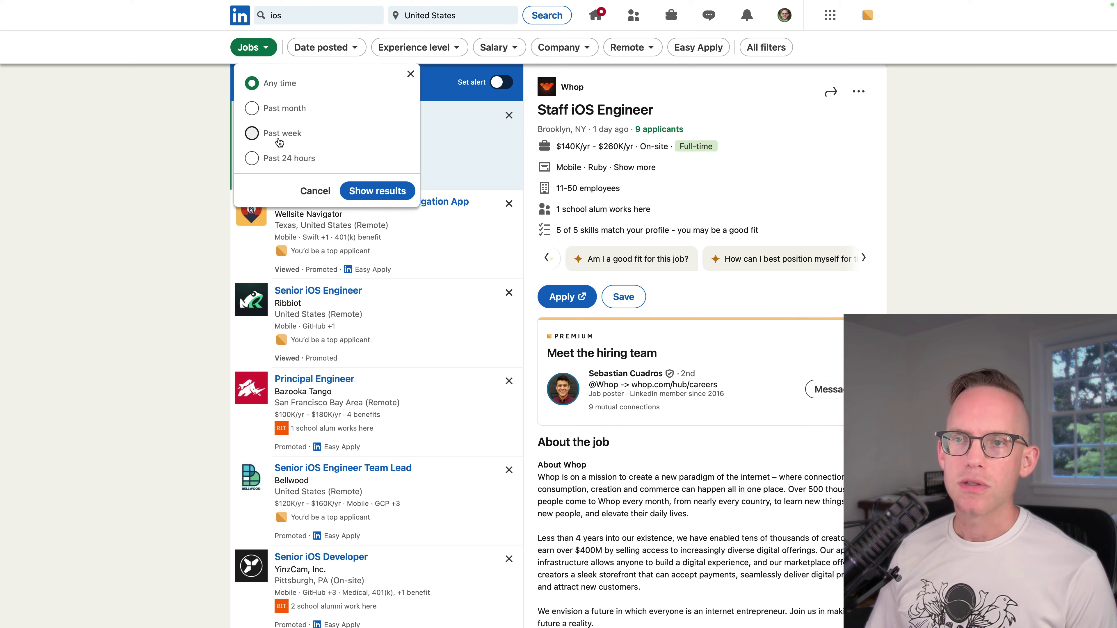
click(274, 137)
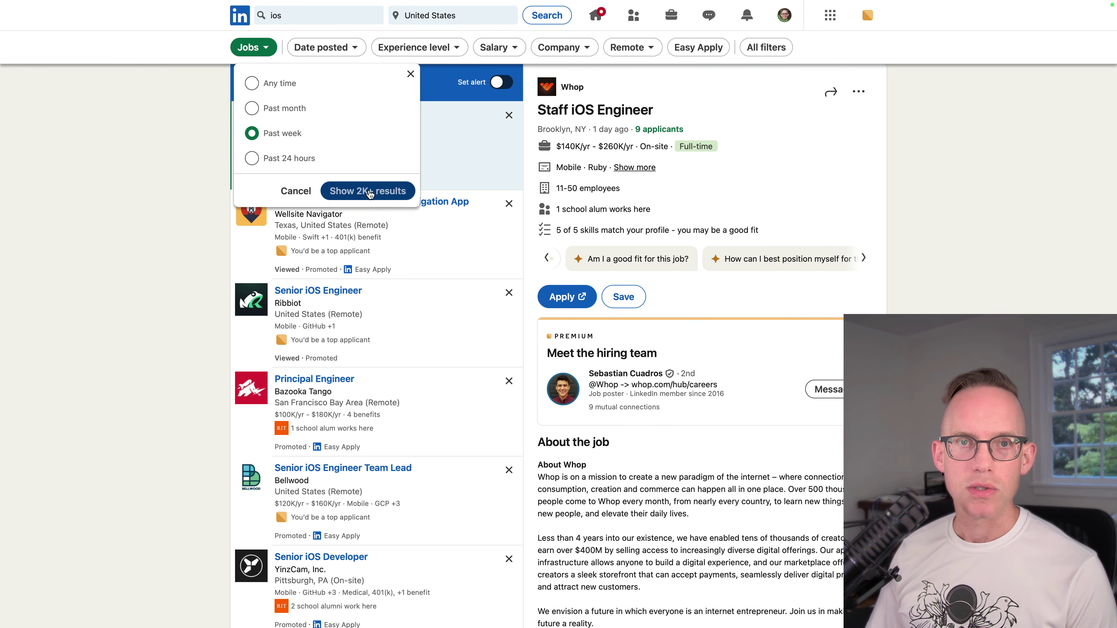
click(369, 191)
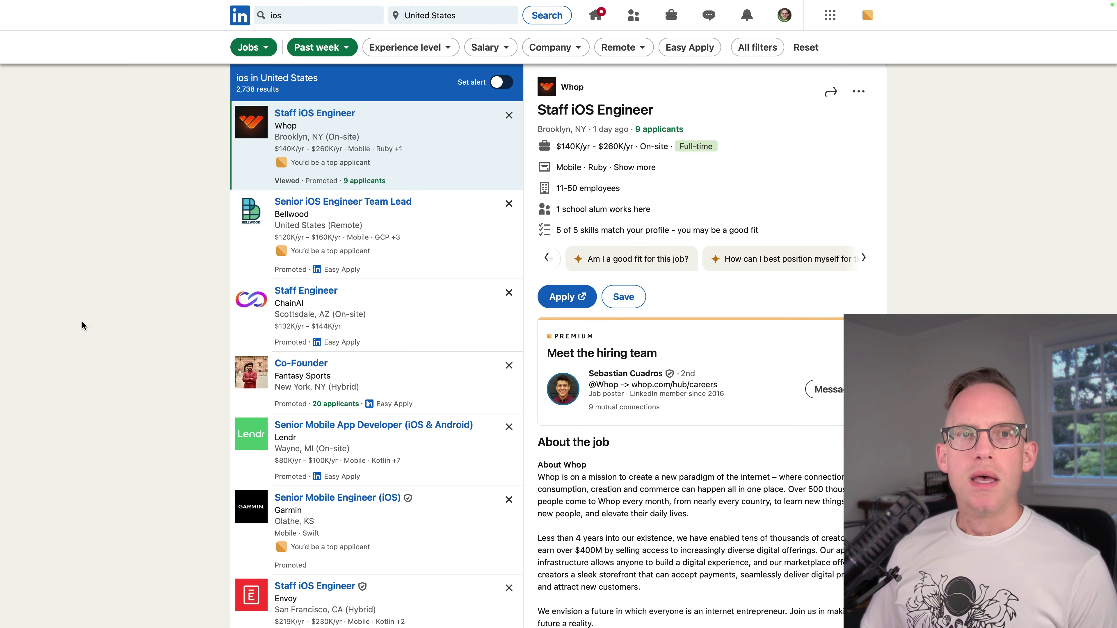
Apply the Mid-Senior level experience filter.
click(411, 48)
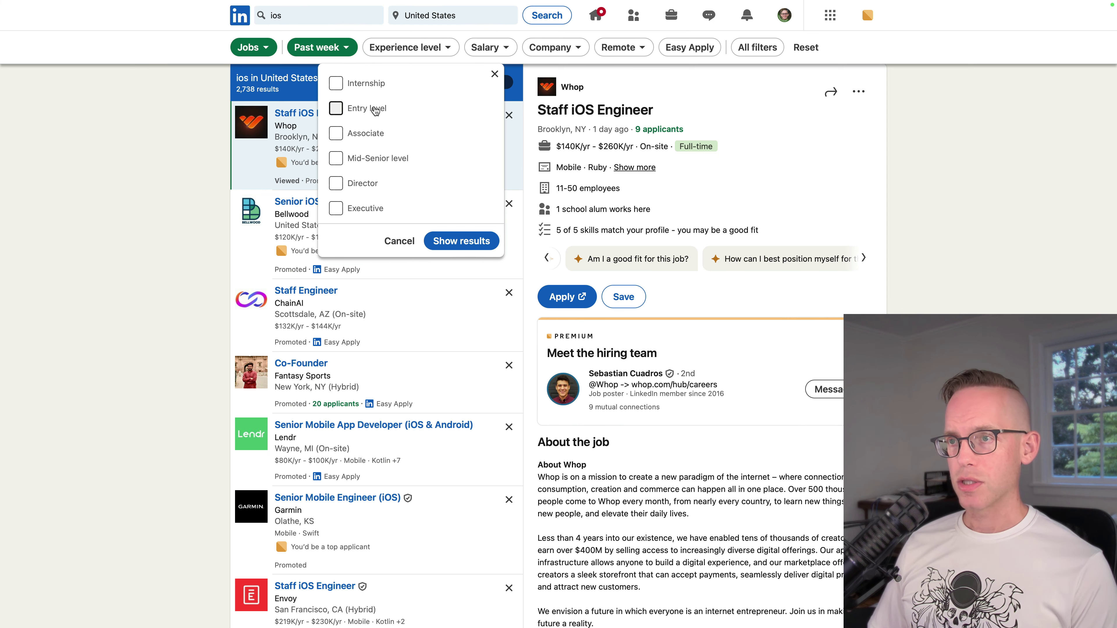
click(347, 161)
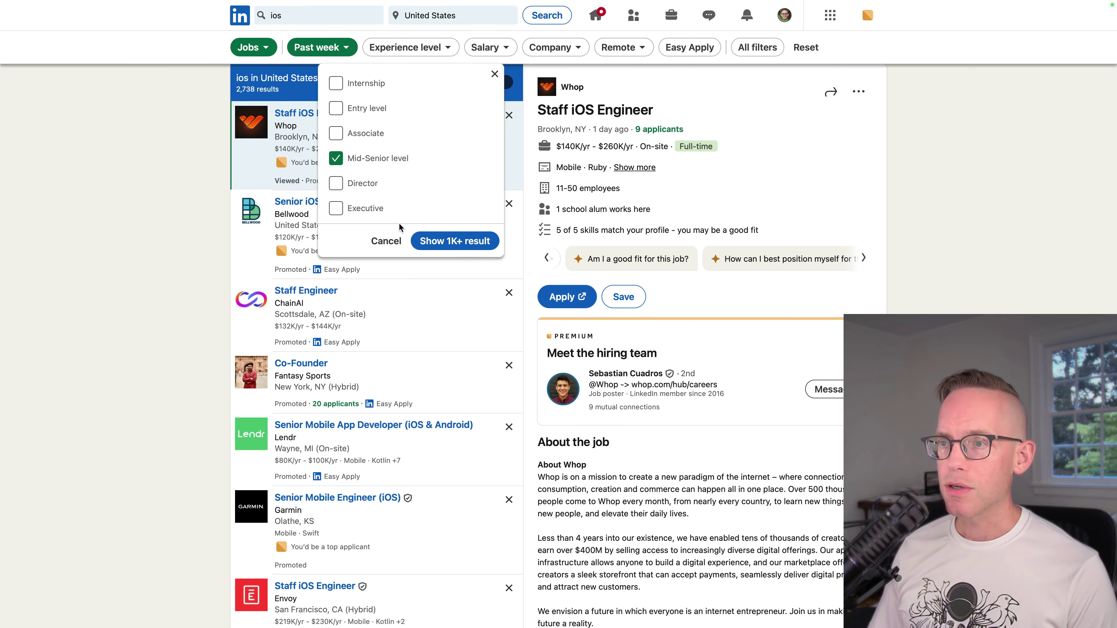
click(455, 242)
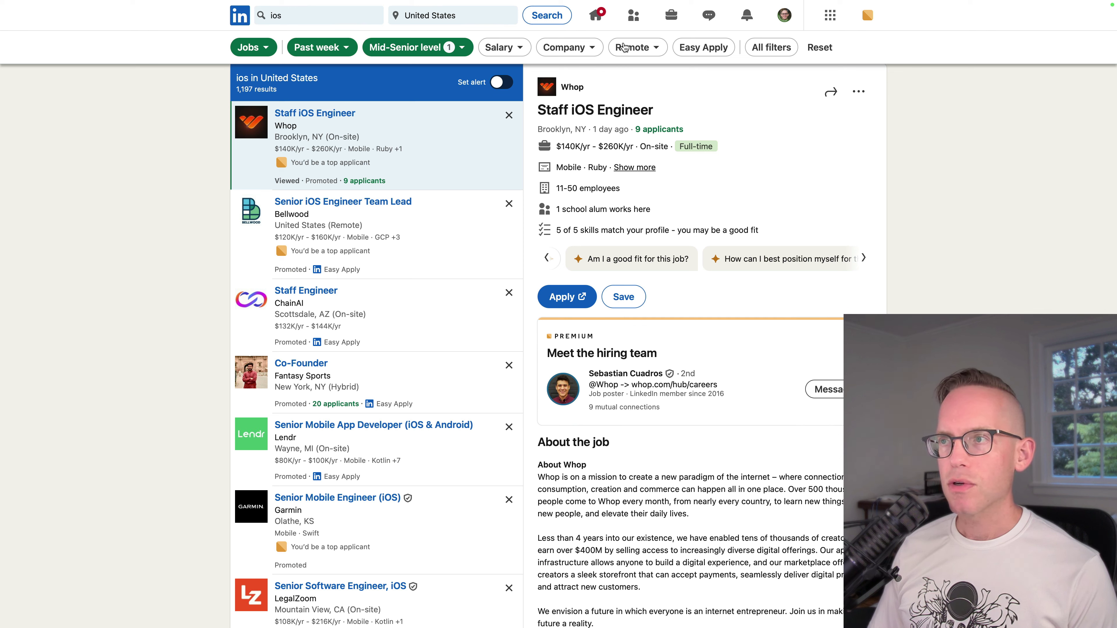
Restrict results to Remote jobs, leaving 360 results.
click(624, 47)
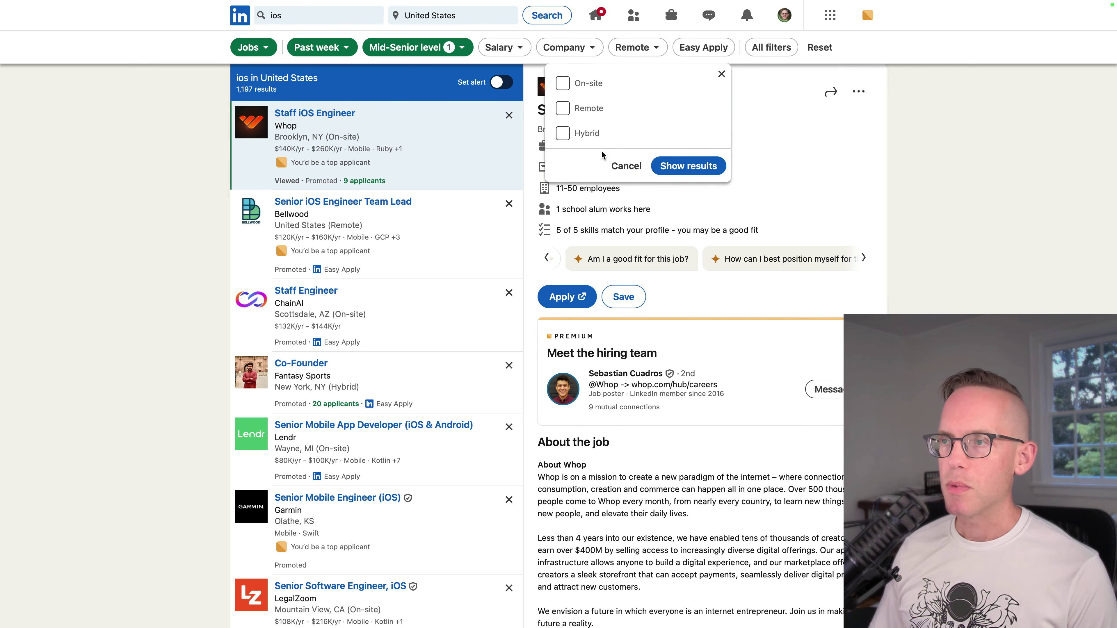
click(597, 110)
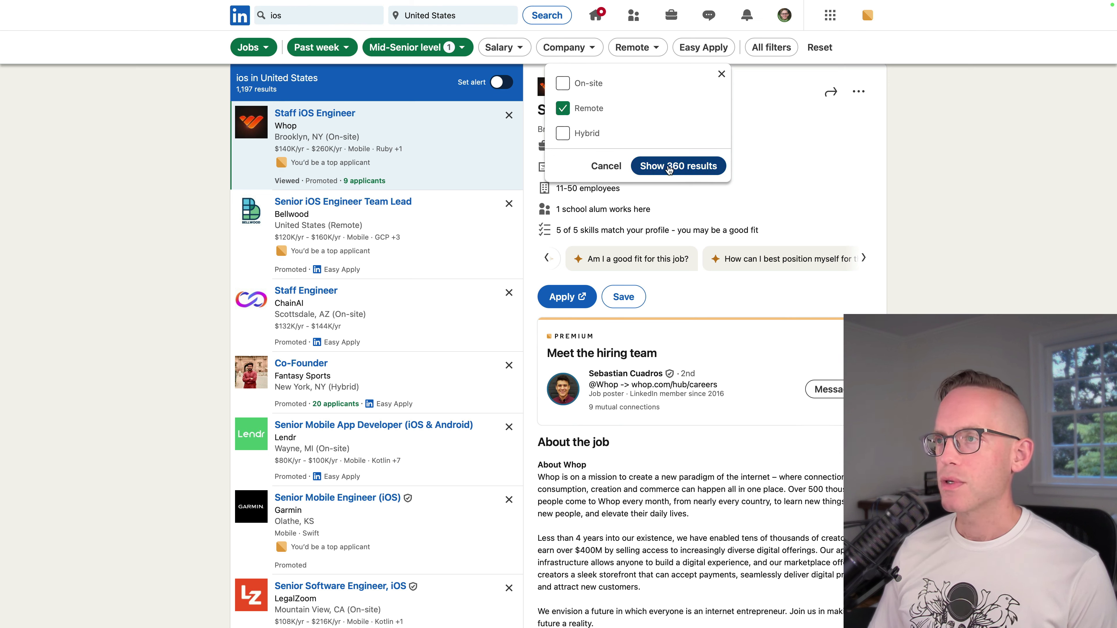
click(669, 168)
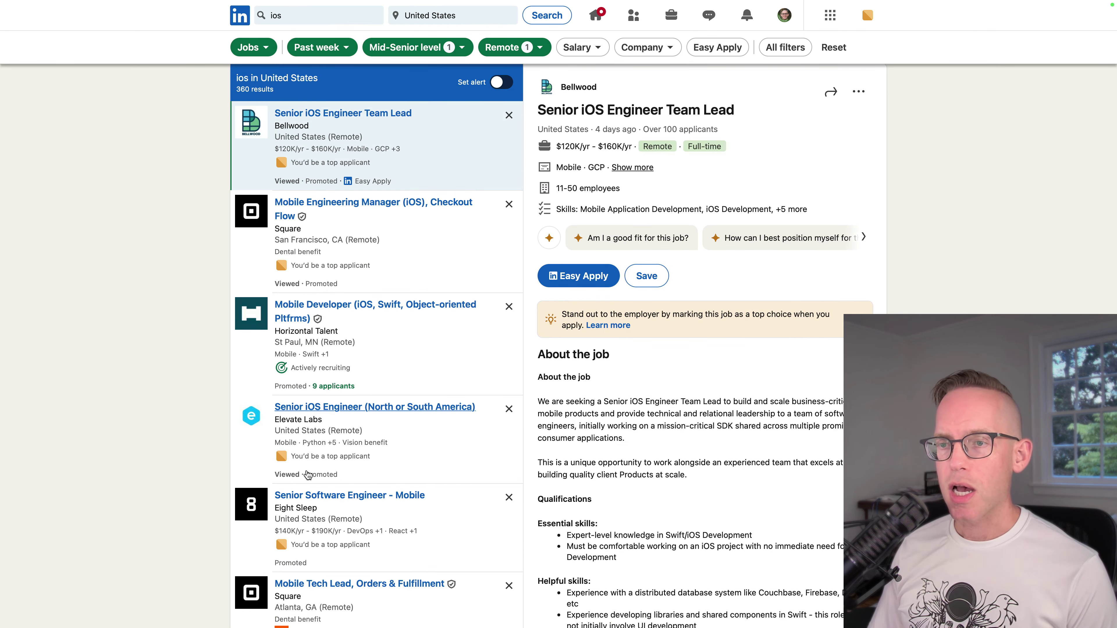
scroll(319, 523, down, 20)
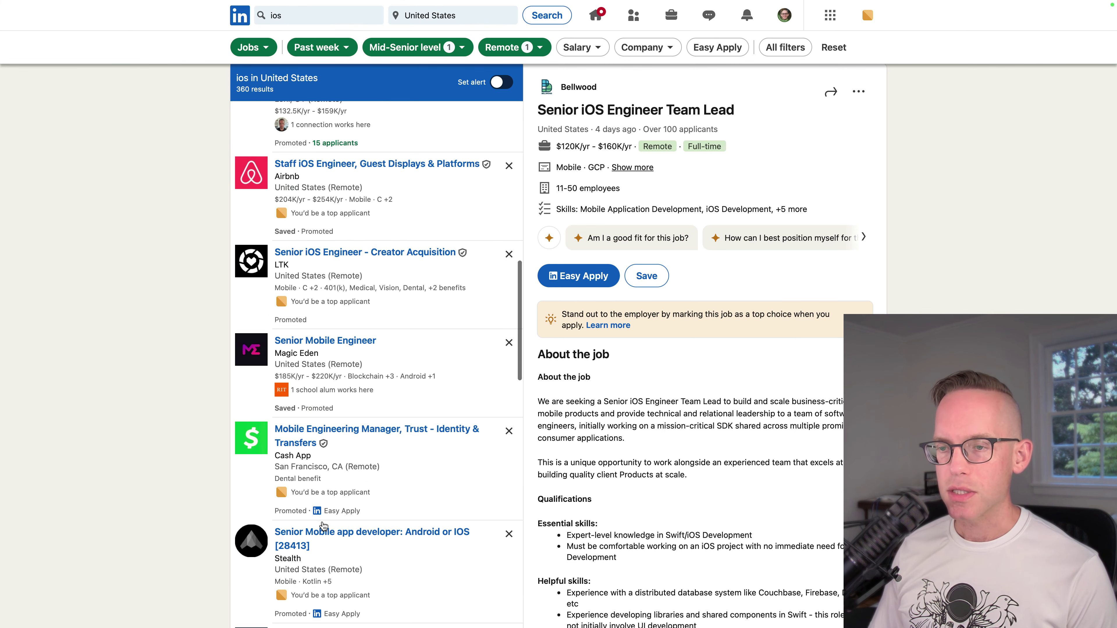
scroll(325, 523, down, 3)
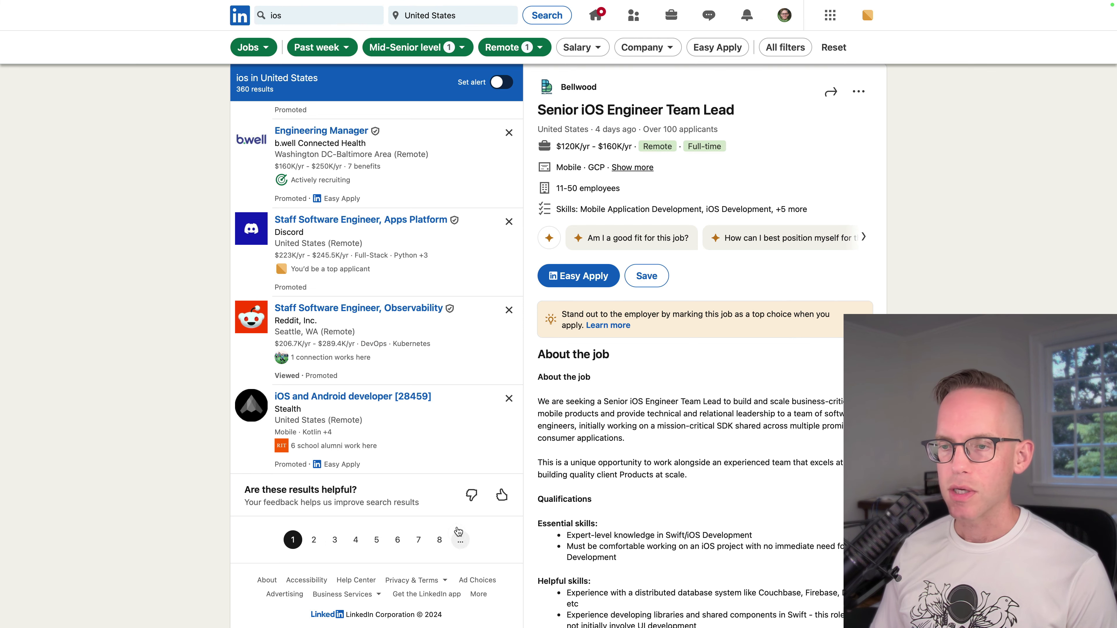
scroll(300, 368, up, 10)
scroll(301, 368, up, 10)
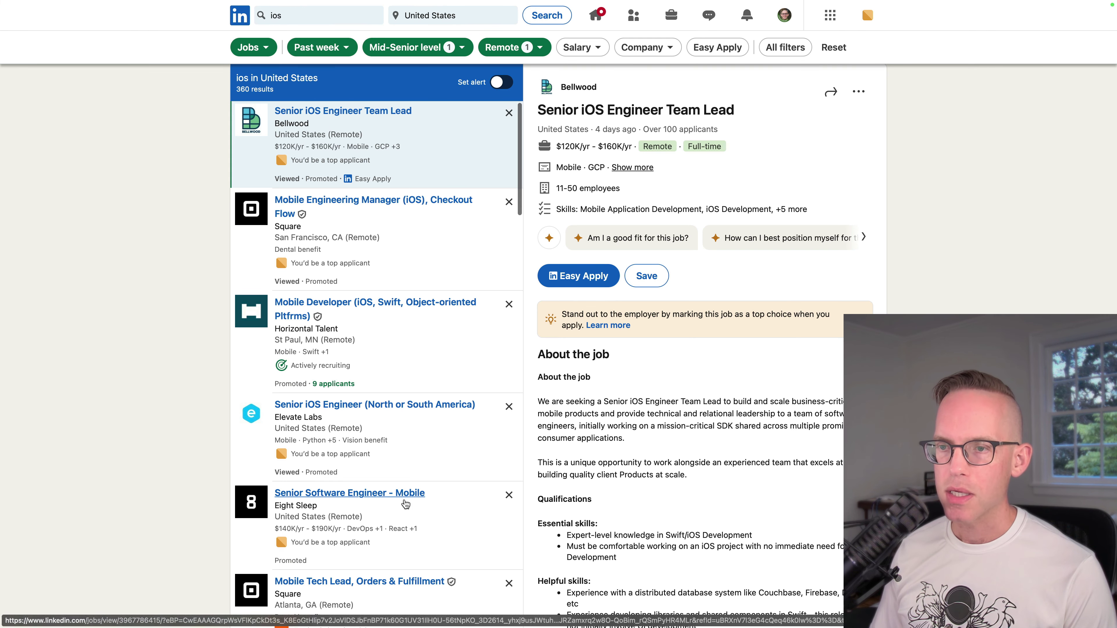
scroll(402, 504, down, 2)
scroll(337, 280, down, 4)
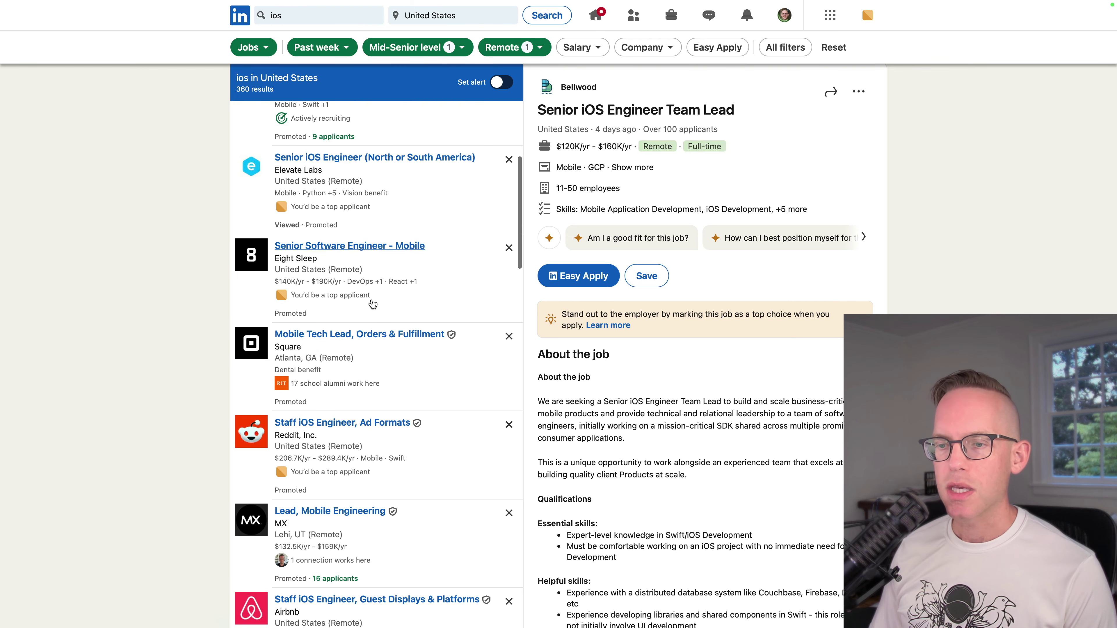
scroll(376, 306, down, 2)
scroll(426, 418, down, 4)
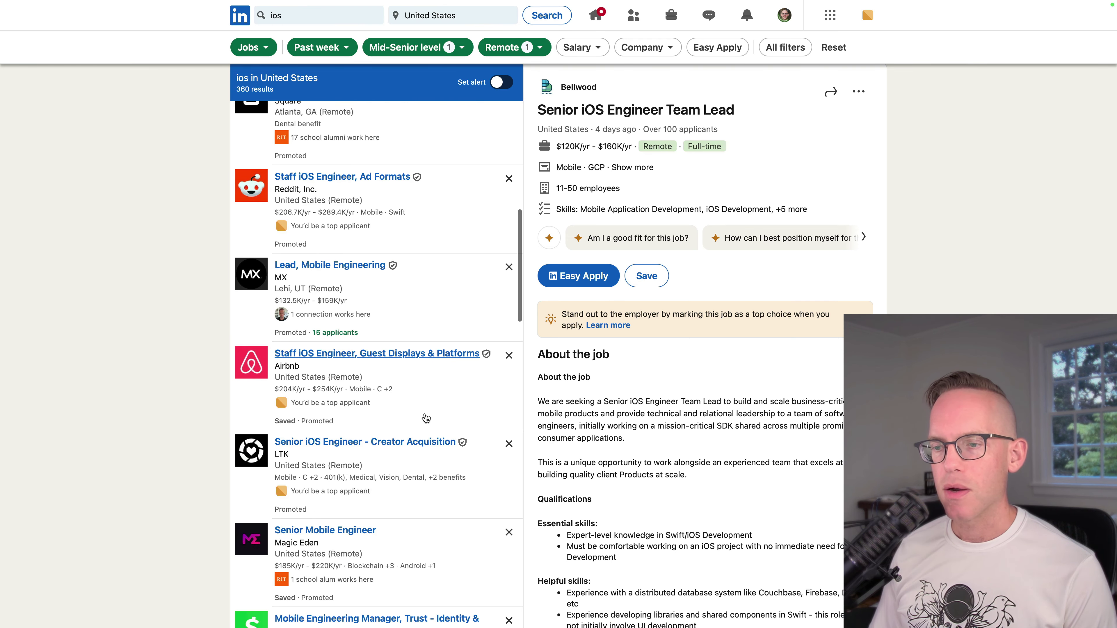
scroll(434, 410, down, 4)
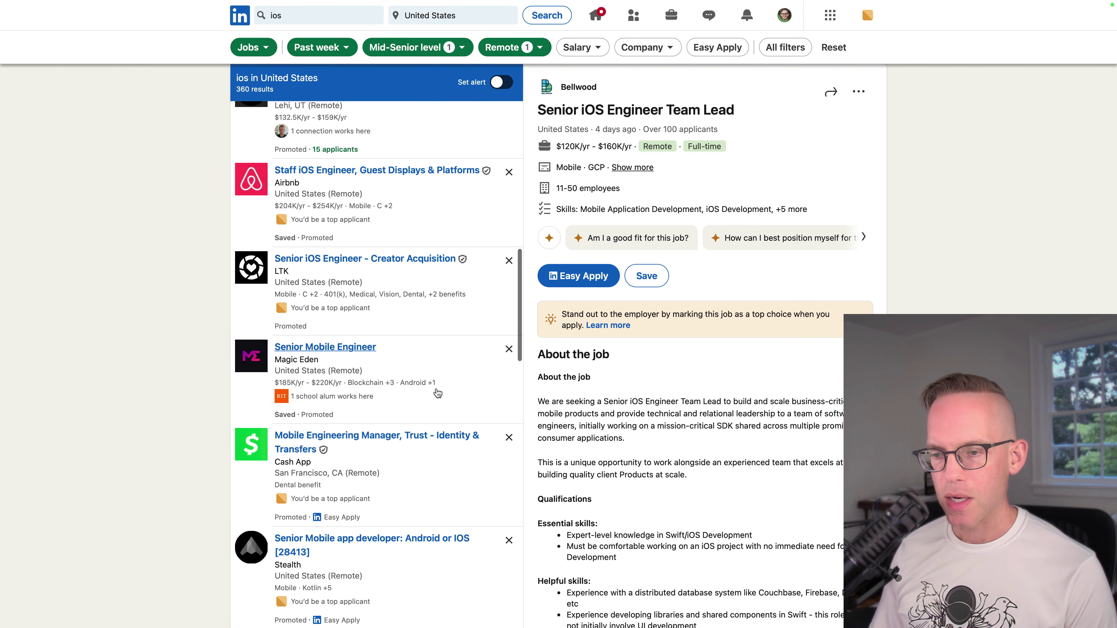
scroll(438, 393, down, 9)
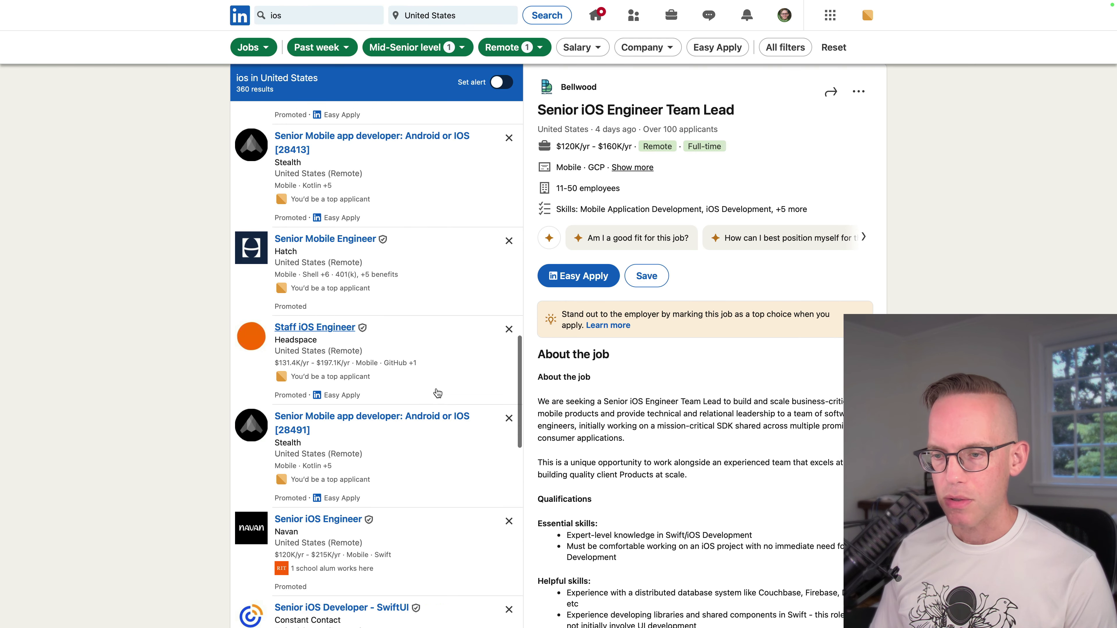
scroll(438, 393, down, 7)
scroll(437, 393, down, 3)
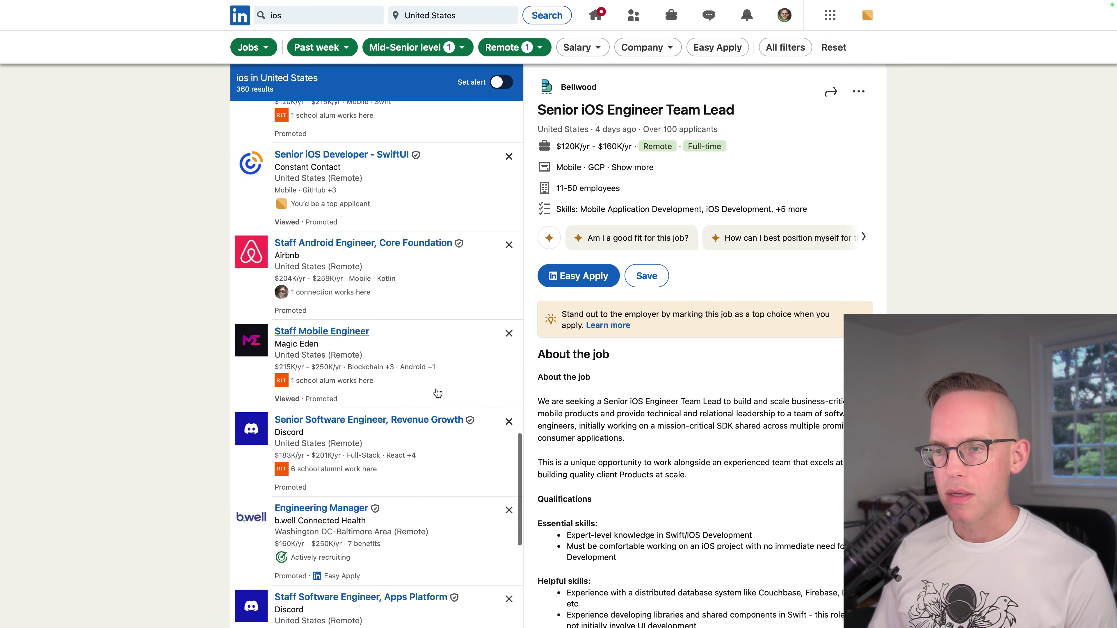
scroll(354, 432, down, 7)
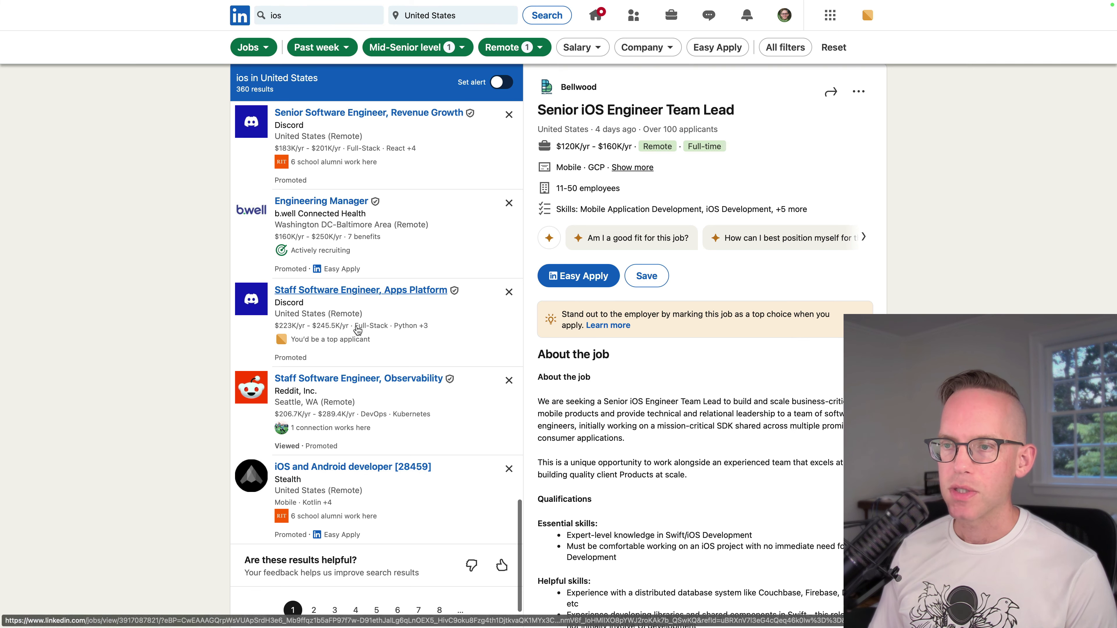
scroll(361, 335, up, 20)
scroll(361, 342, up, 5)
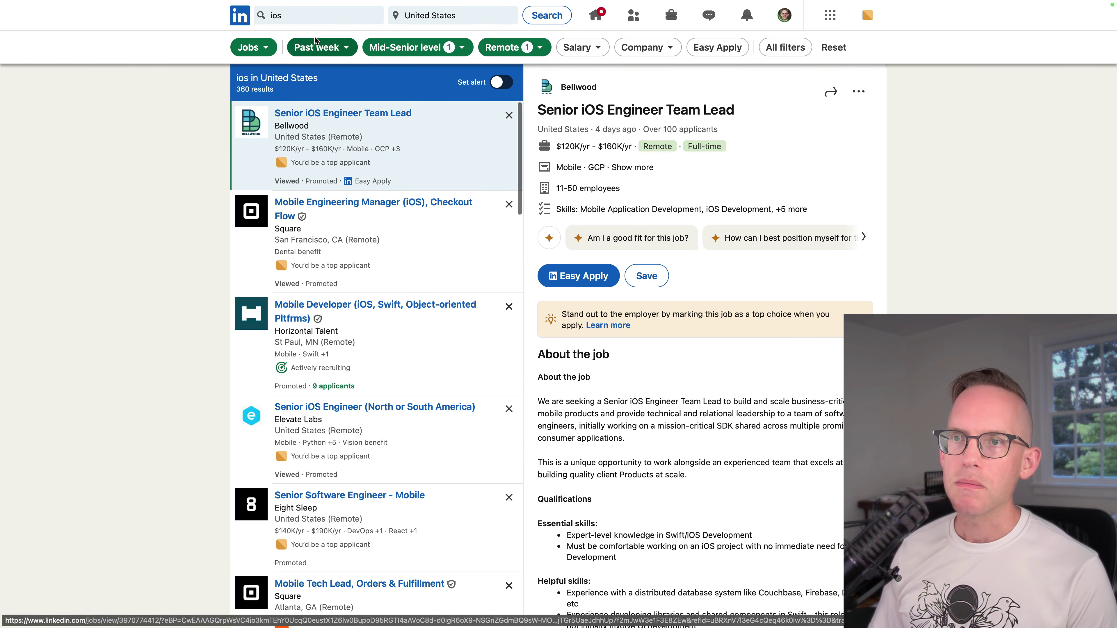
Wrap the search term in quotes to search the exact phrase "ios", then browse the 41 results.
click(311, 16)
key(Left)
key(Left)
key(Left)
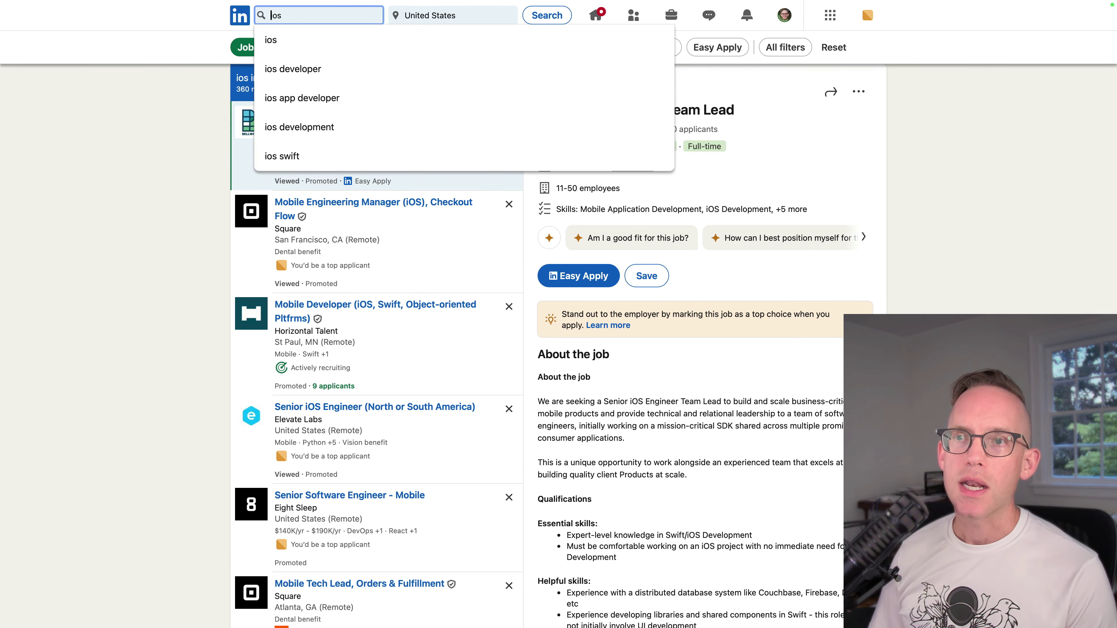
text(")
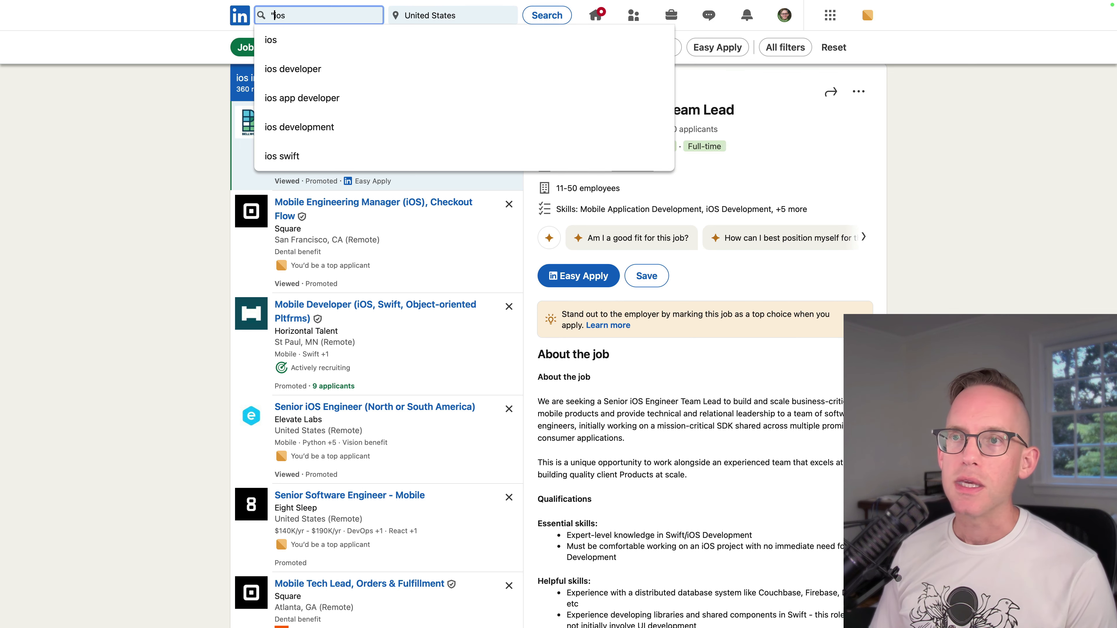
key(Right)
key(Right)
key(Right)
text(")
key(Return)
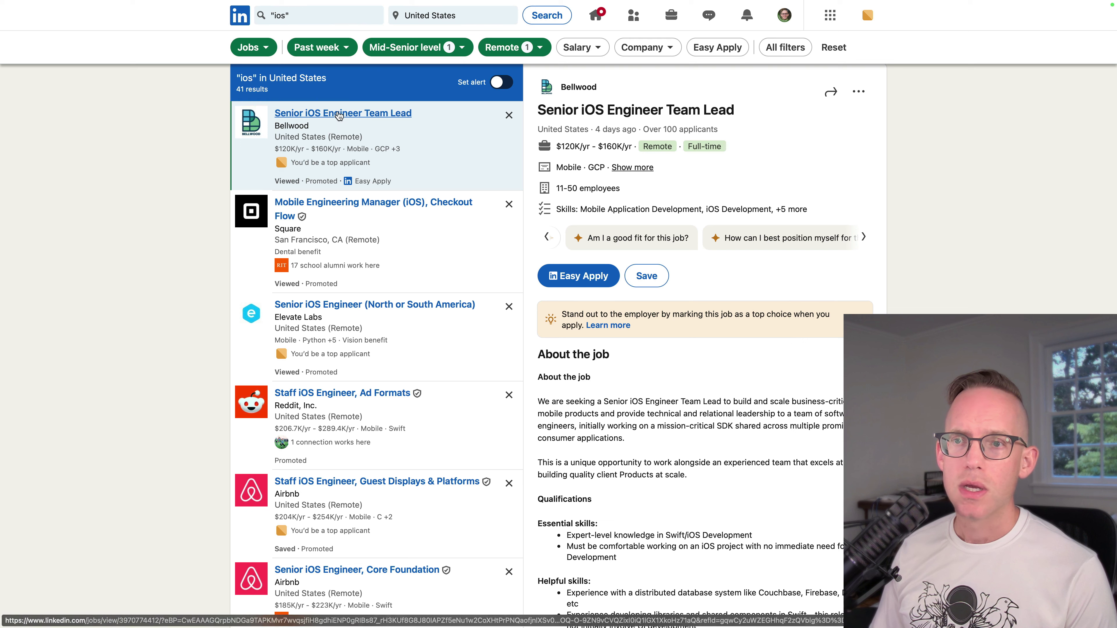
scroll(358, 286, down, 2)
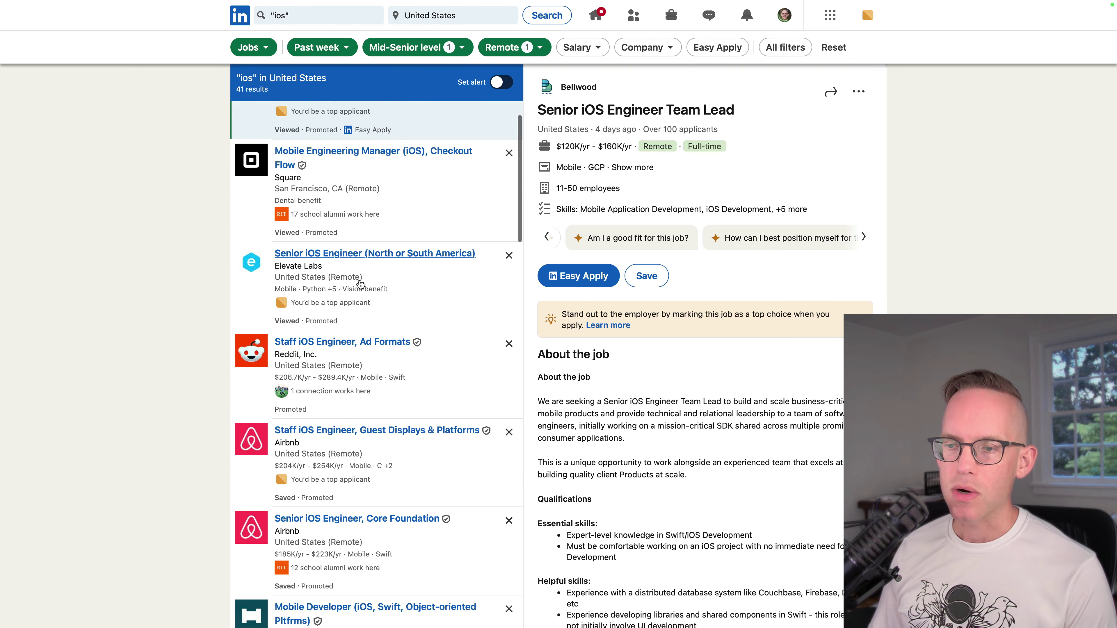
scroll(361, 284, down, 10)
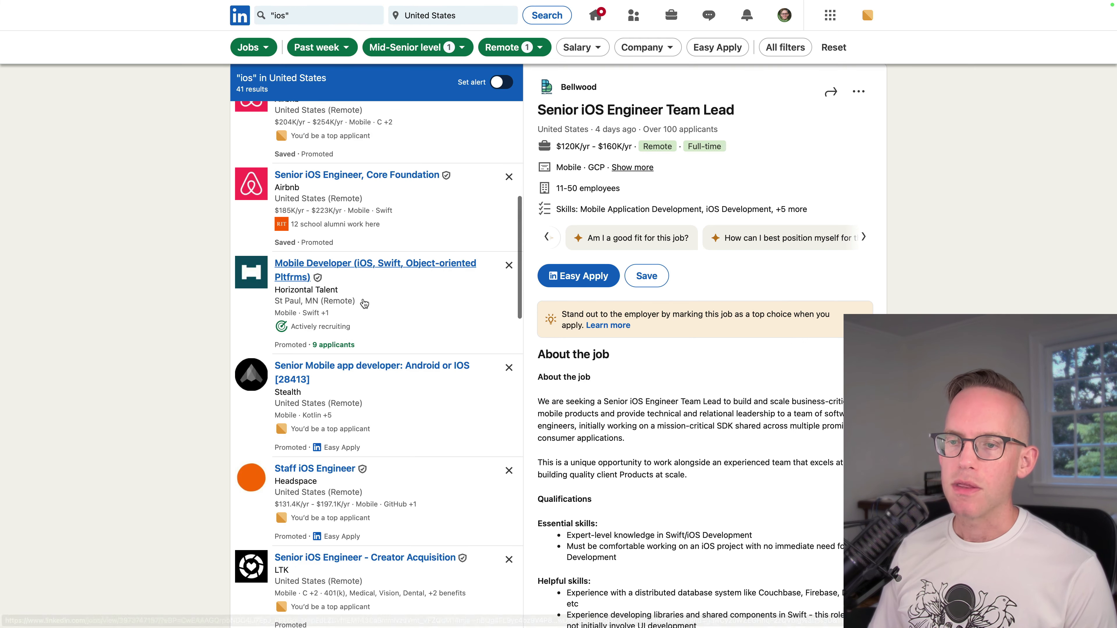
scroll(365, 305, down, 10)
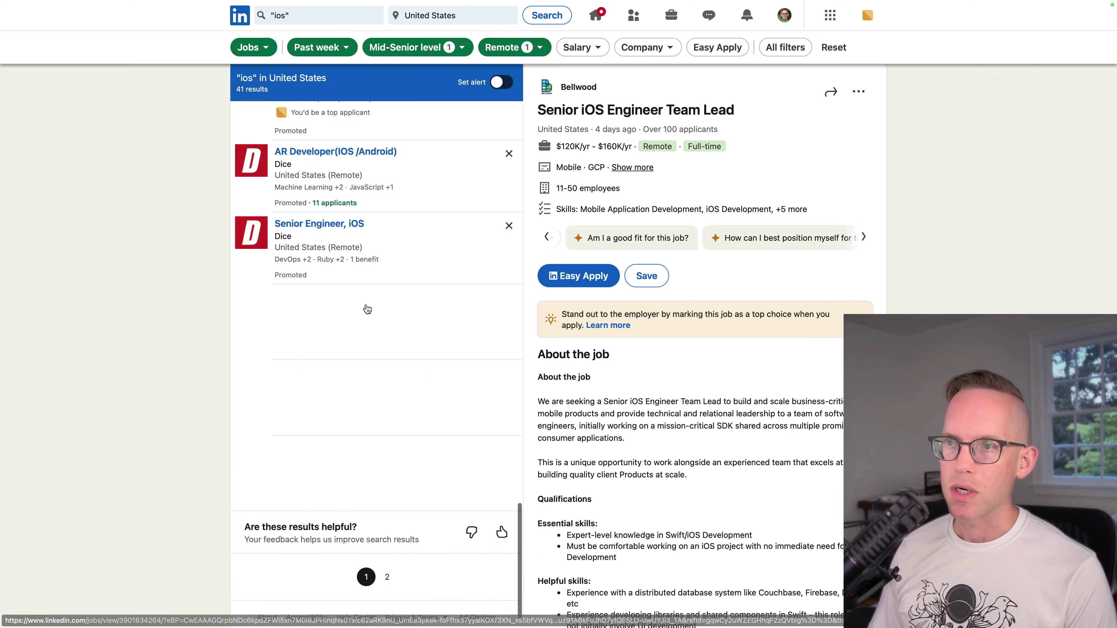
Swap the experience filter from Mid-Senior to Entry level and Associate, showing 18 results.
click(466, 45)
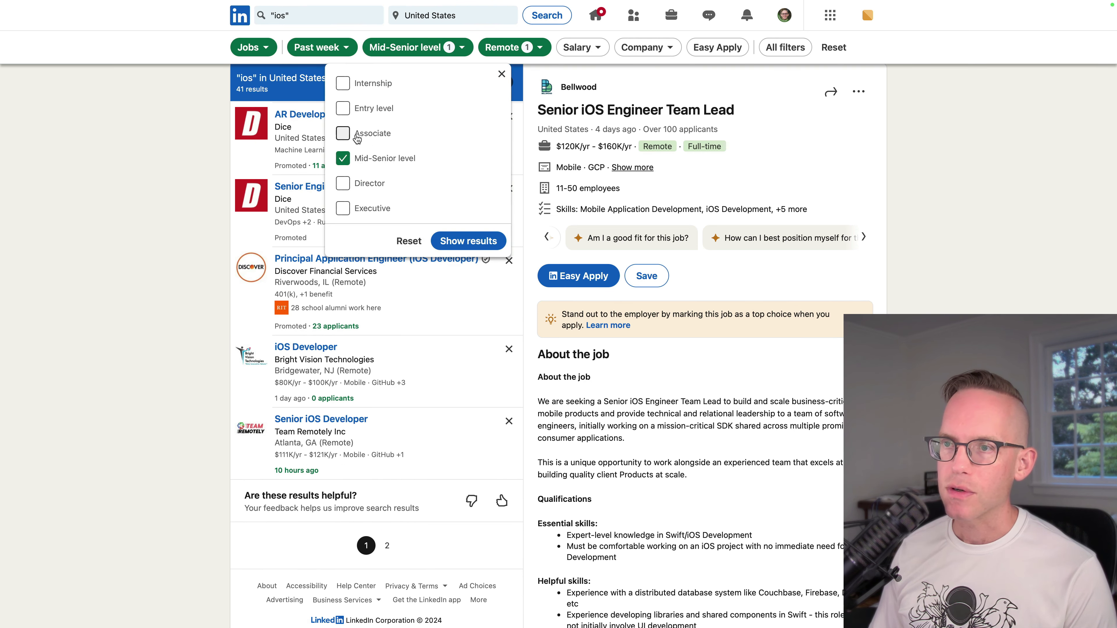
click(343, 133)
click(343, 159)
click(343, 108)
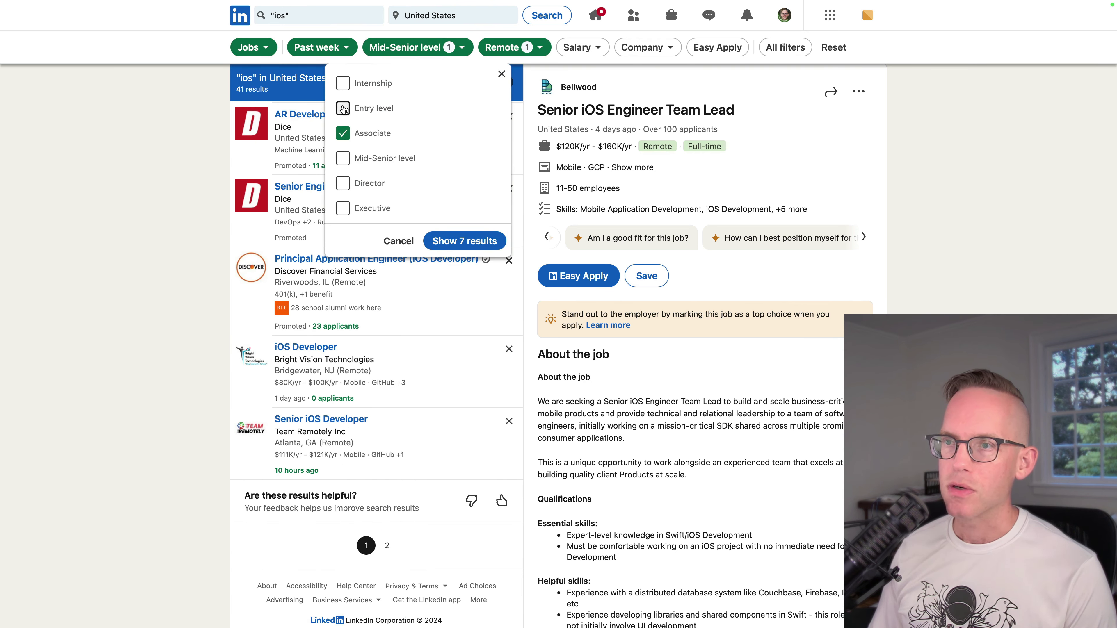
click(438, 237)
click(458, 242)
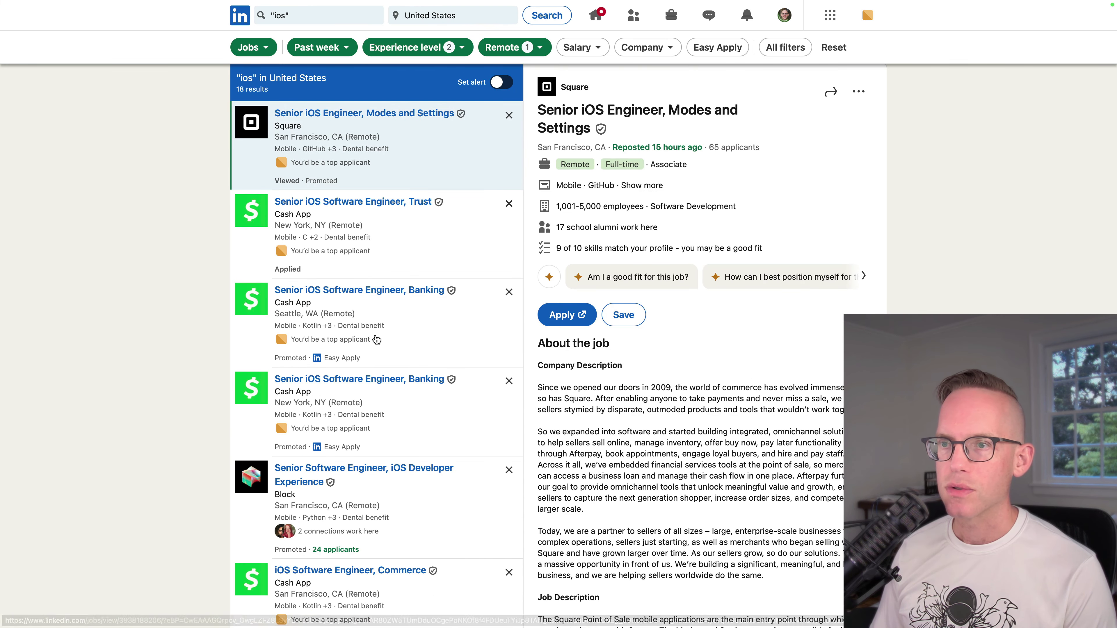
scroll(365, 289, down, 3)
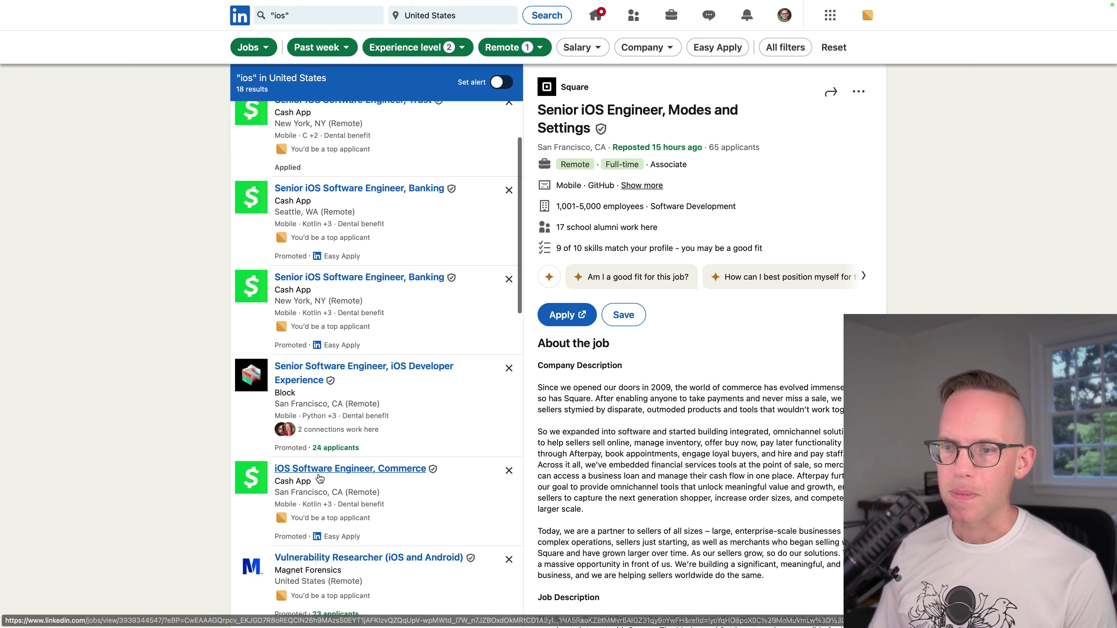
scroll(326, 479, down, 15)
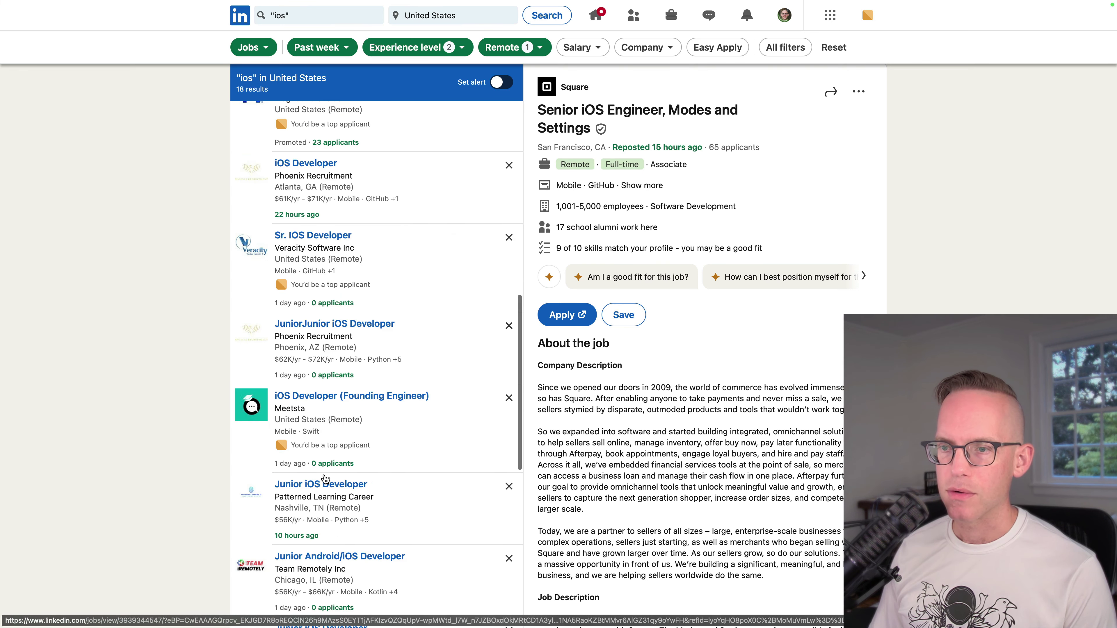
scroll(325, 479, down, 3)
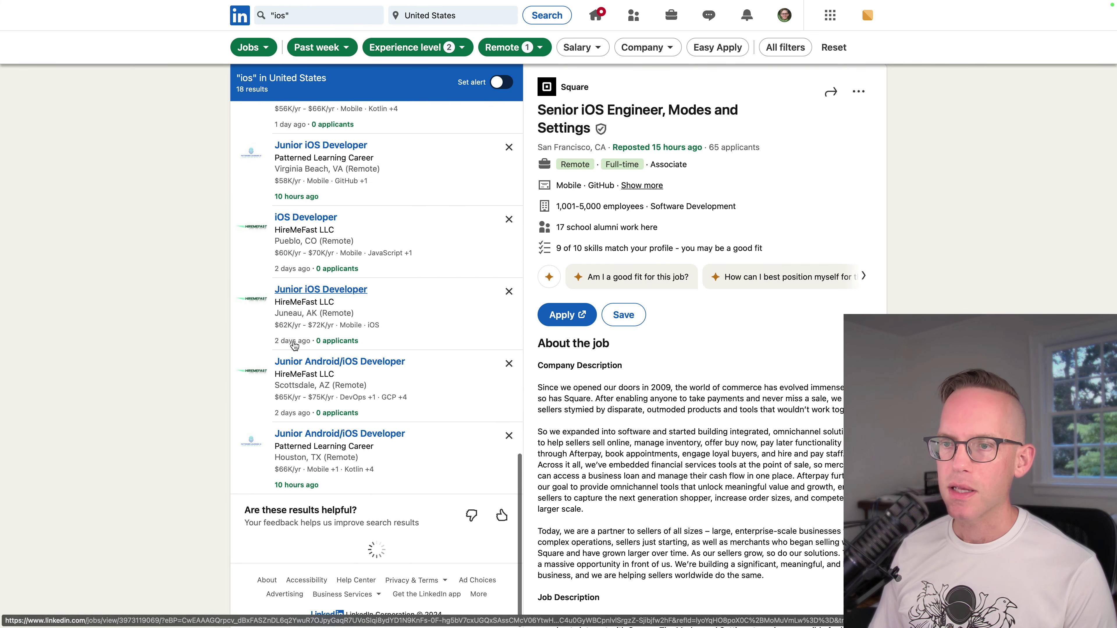
scroll(370, 293, up, 20)
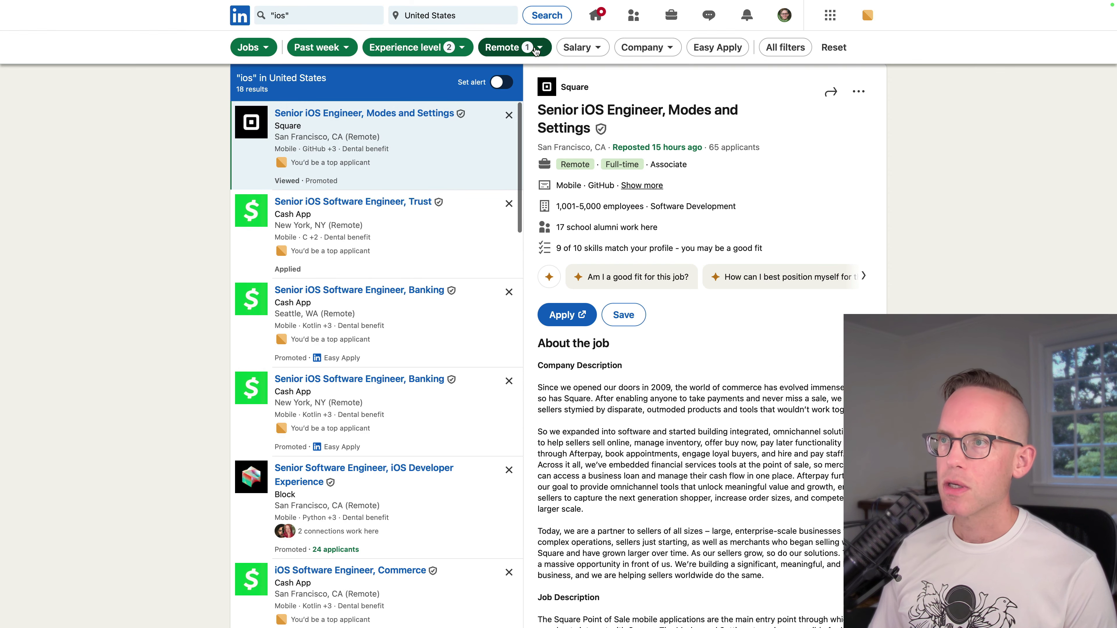
Change the workplace filter from Remote to On-site and Hybrid.
click(528, 47)
click(458, 104)
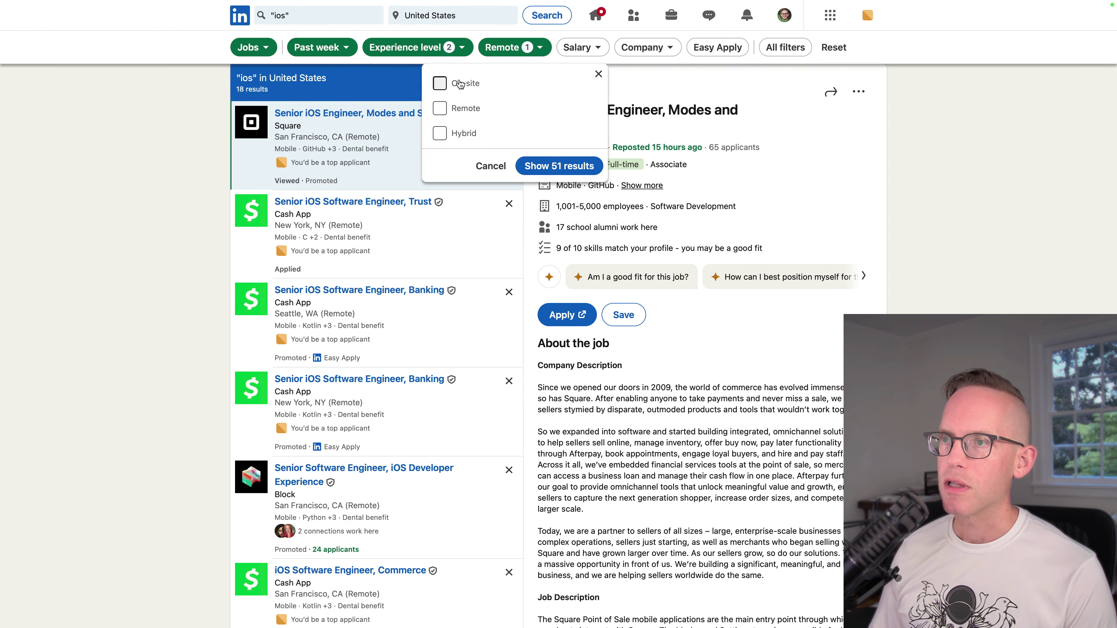
click(459, 83)
click(440, 133)
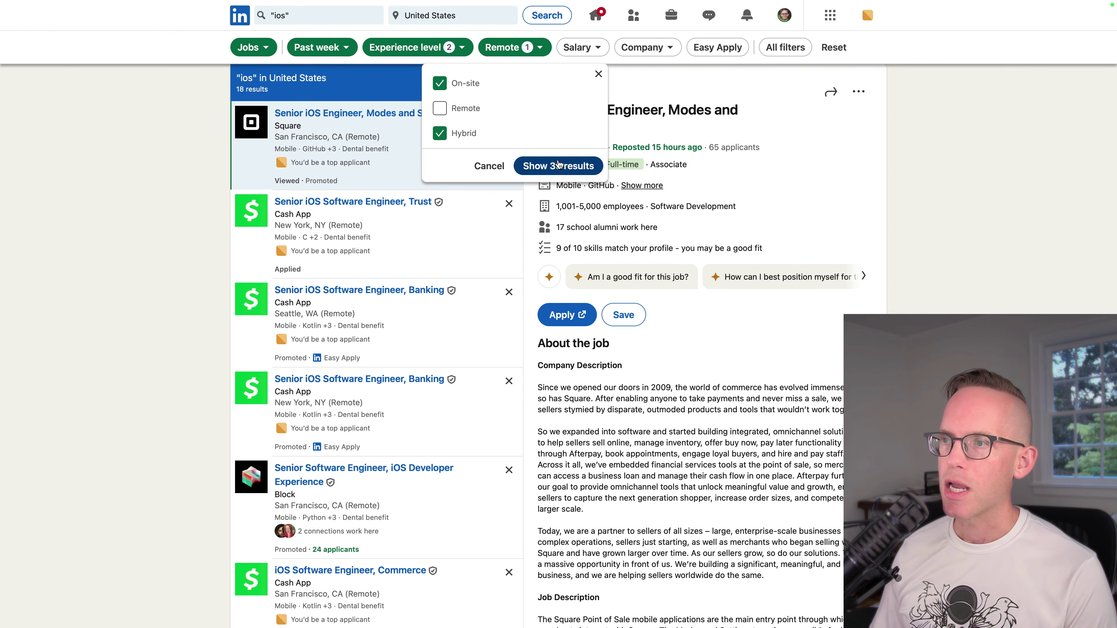
click(546, 348)
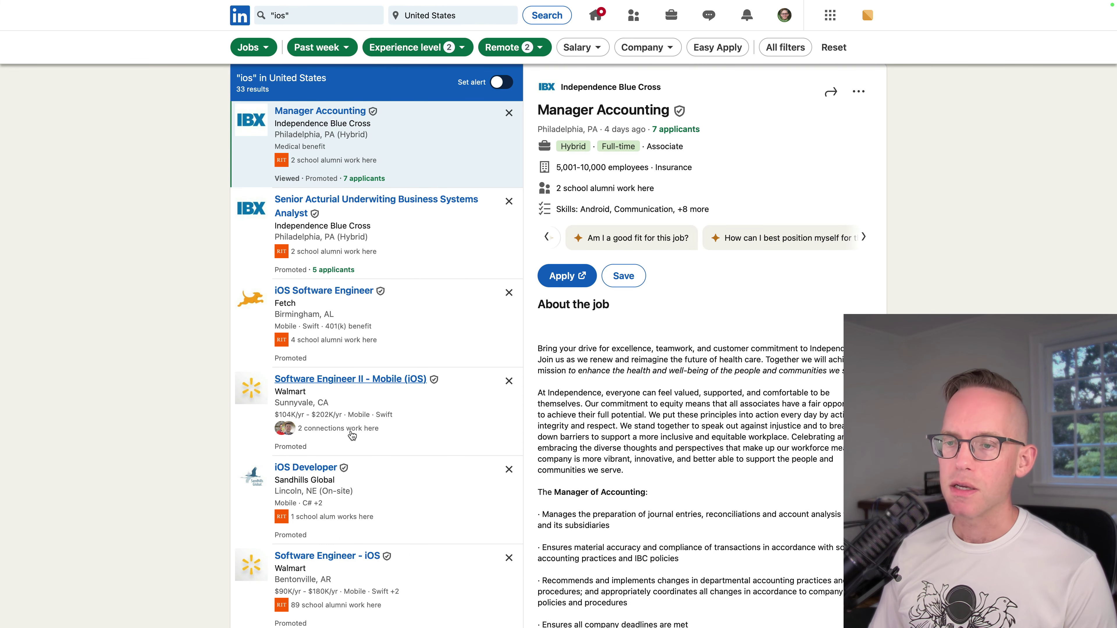
scroll(352, 436, down, 20)
scroll(351, 436, down, 8)
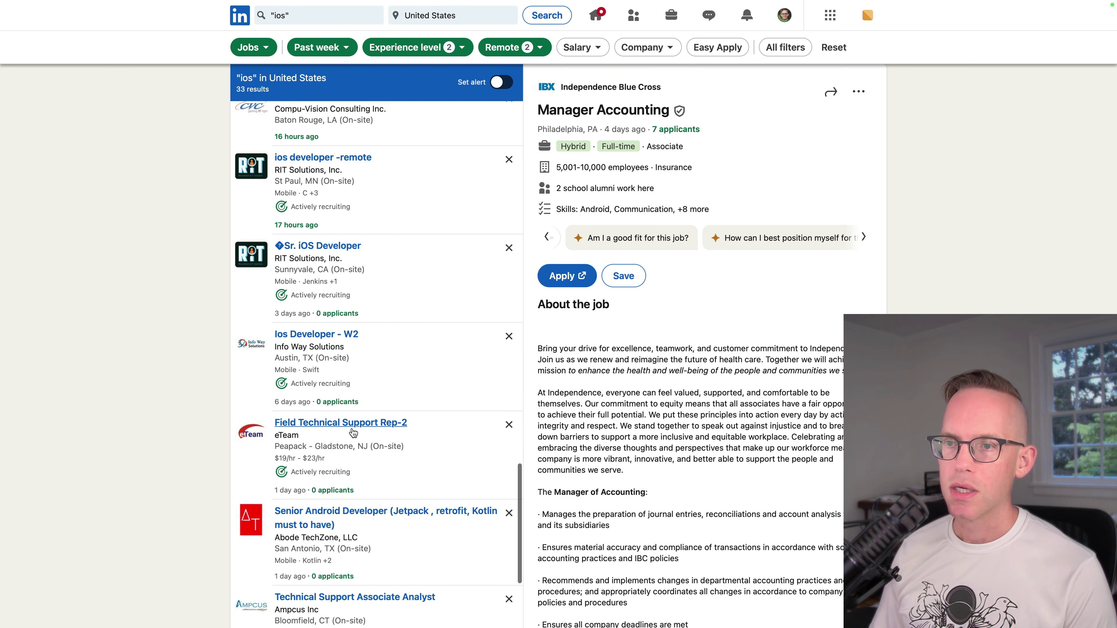
scroll(354, 433, up, 5)
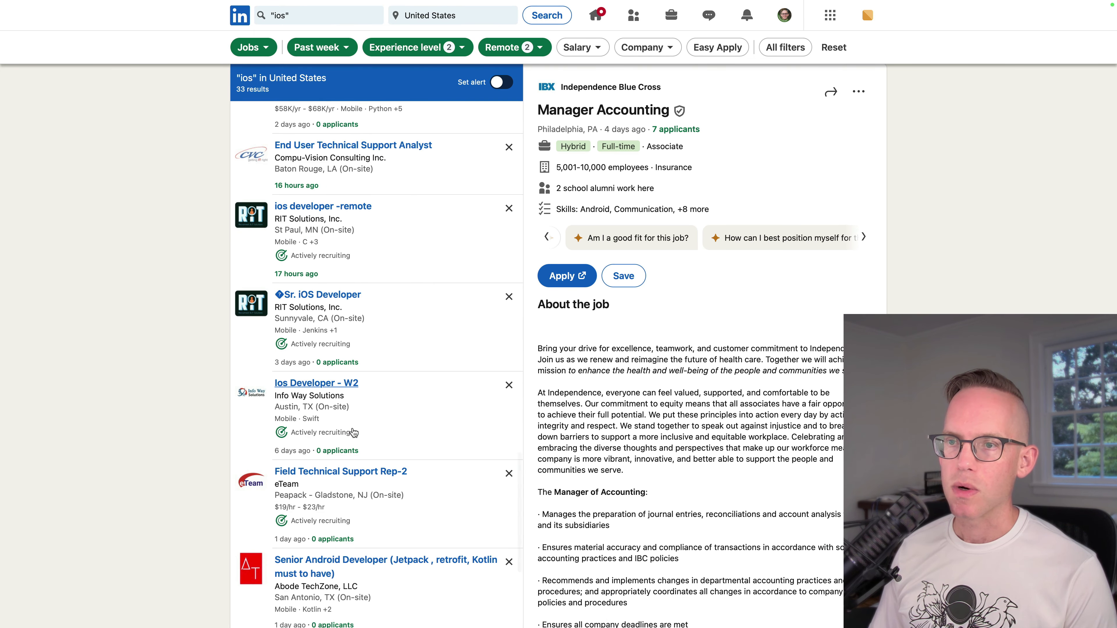
scroll(354, 431, up, 15)
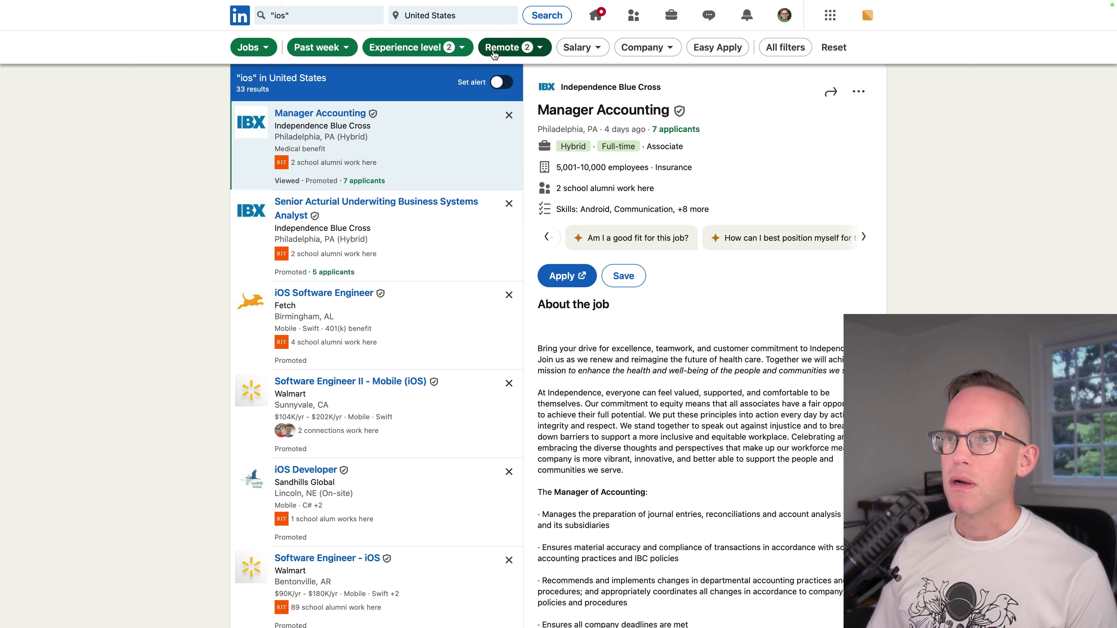
Clear Entry level and Associate from the experience filter.
click(446, 46)
click(361, 112)
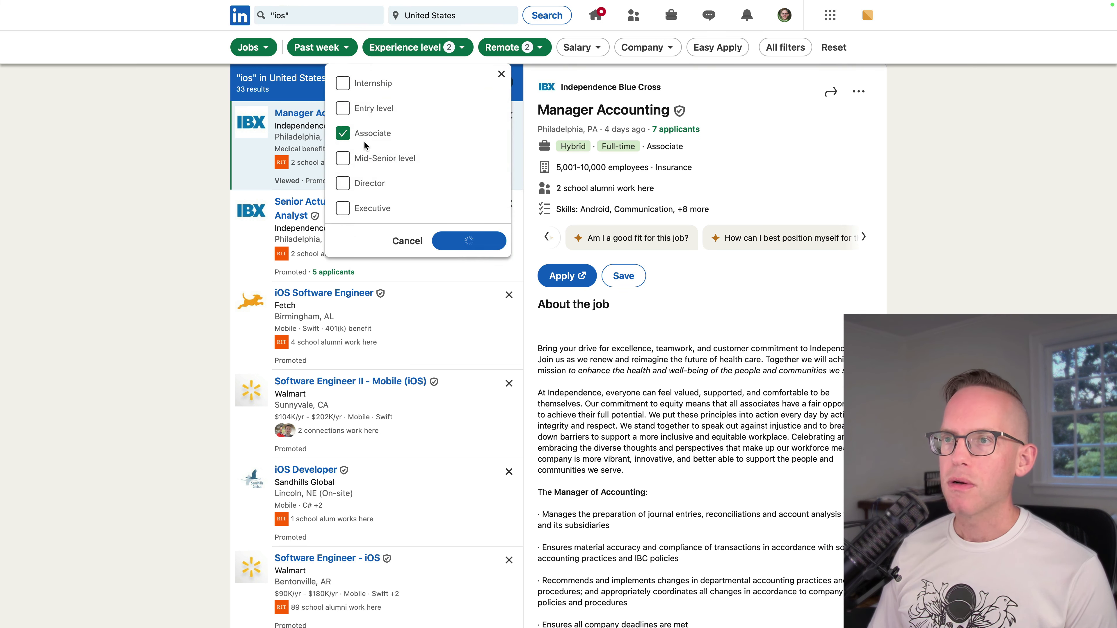
click(363, 136)
click(471, 246)
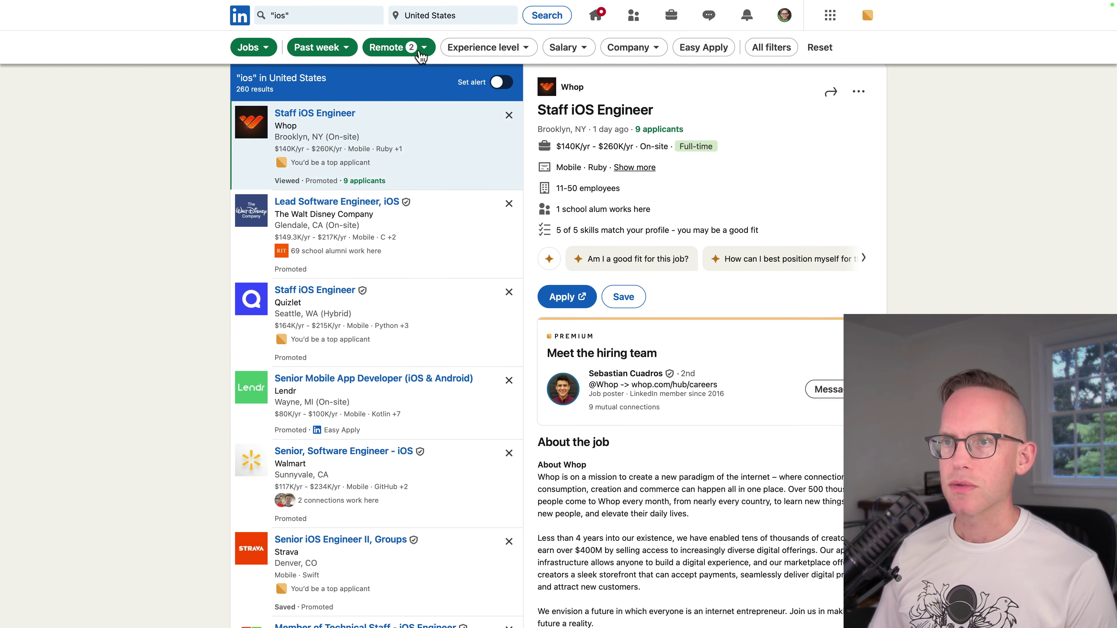
Limit the workplace filter to Remote only, showing 66 jobs.
click(419, 51)
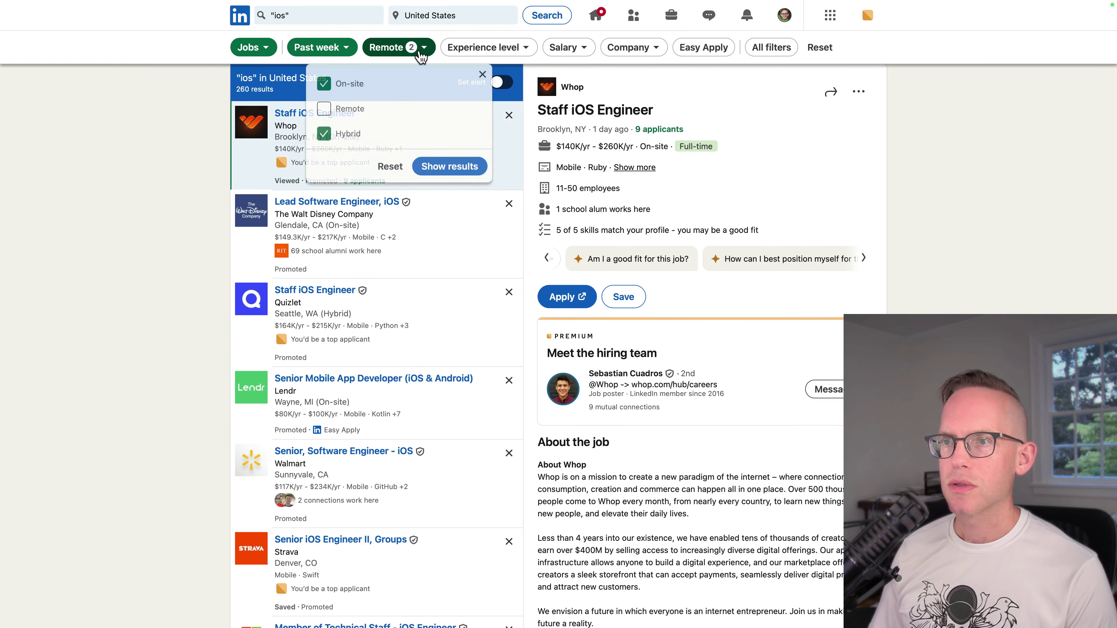
click(349, 84)
click(348, 133)
click(347, 110)
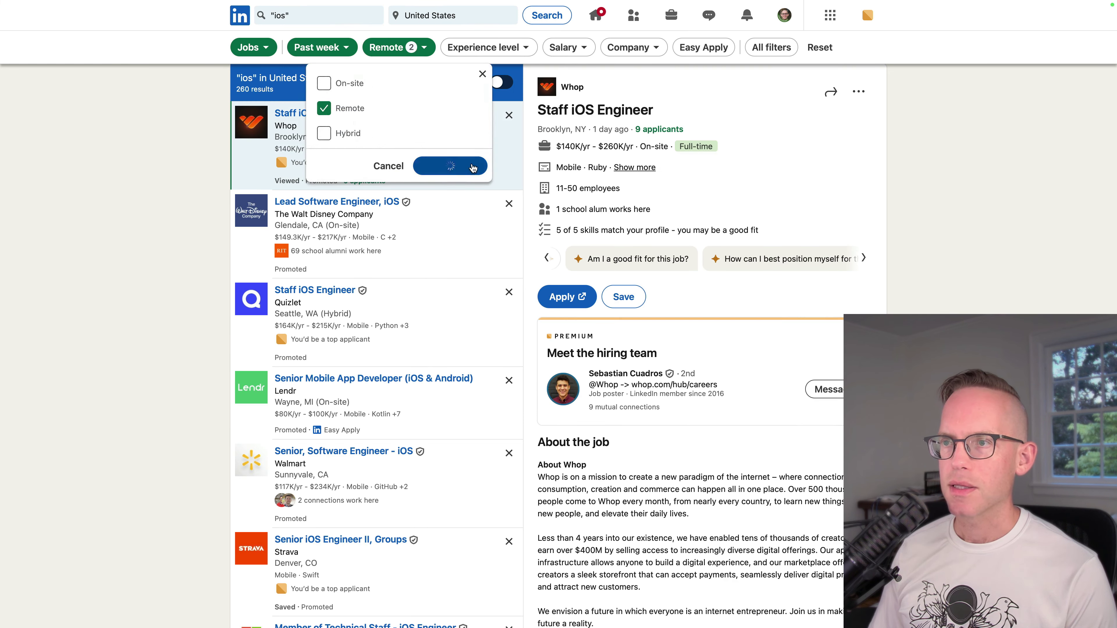
click(459, 168)
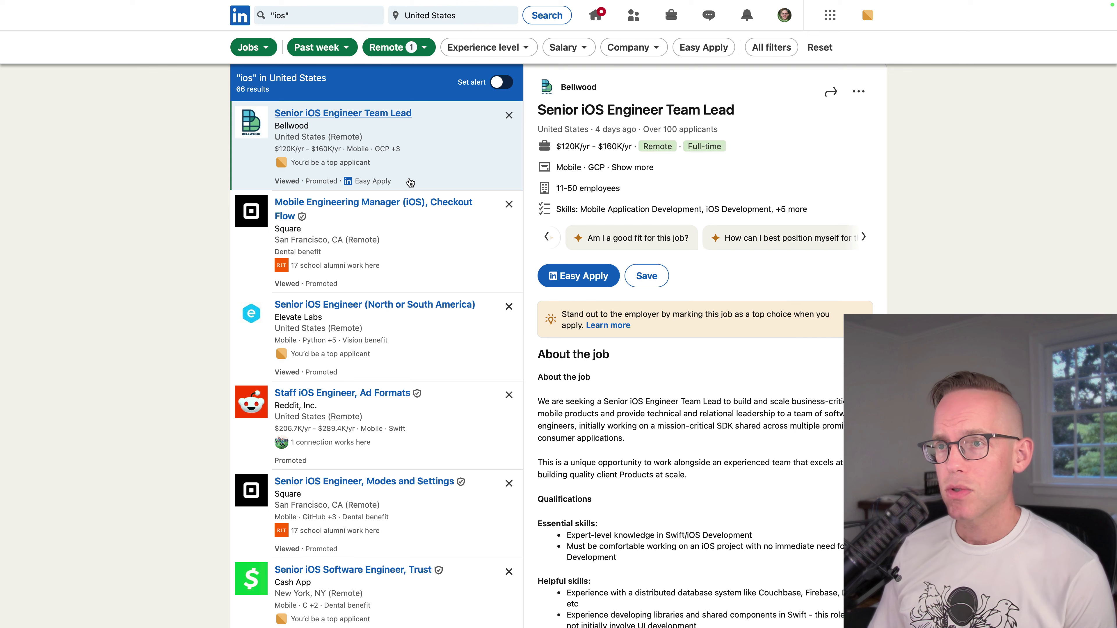
Set experience to Mid-Senior level and date posted to Past month, giving 101 results.
click(475, 49)
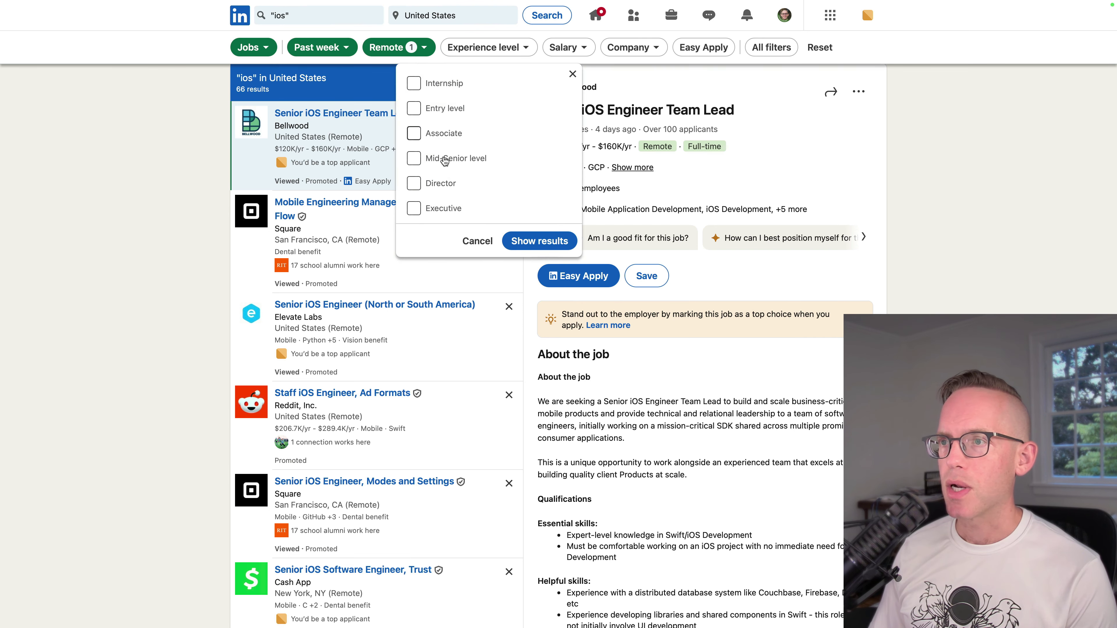
click(440, 160)
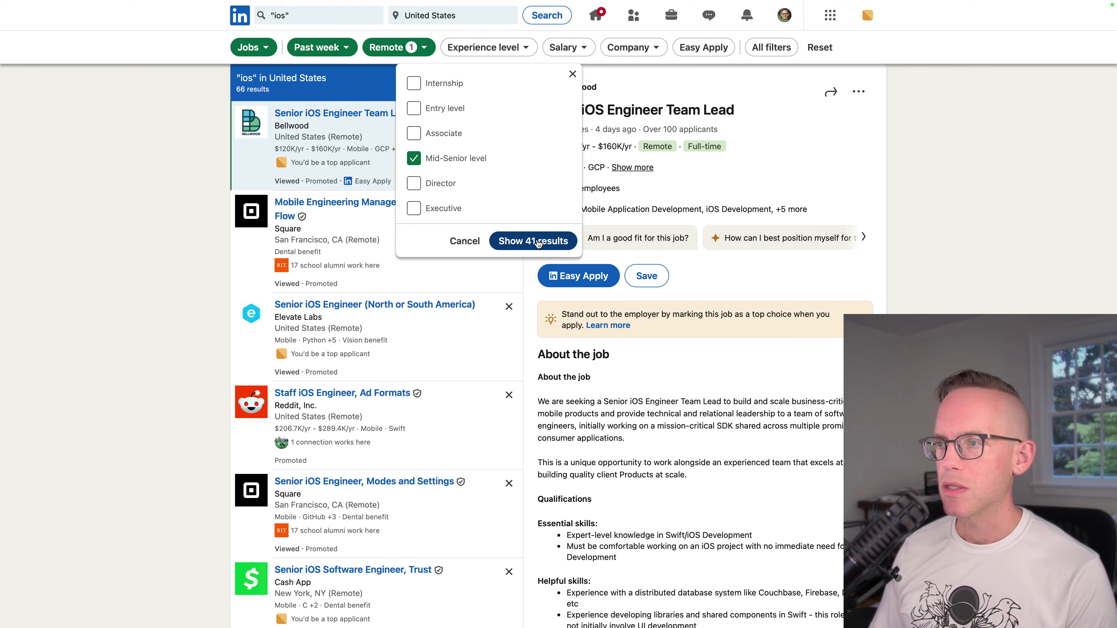
click(175, 169)
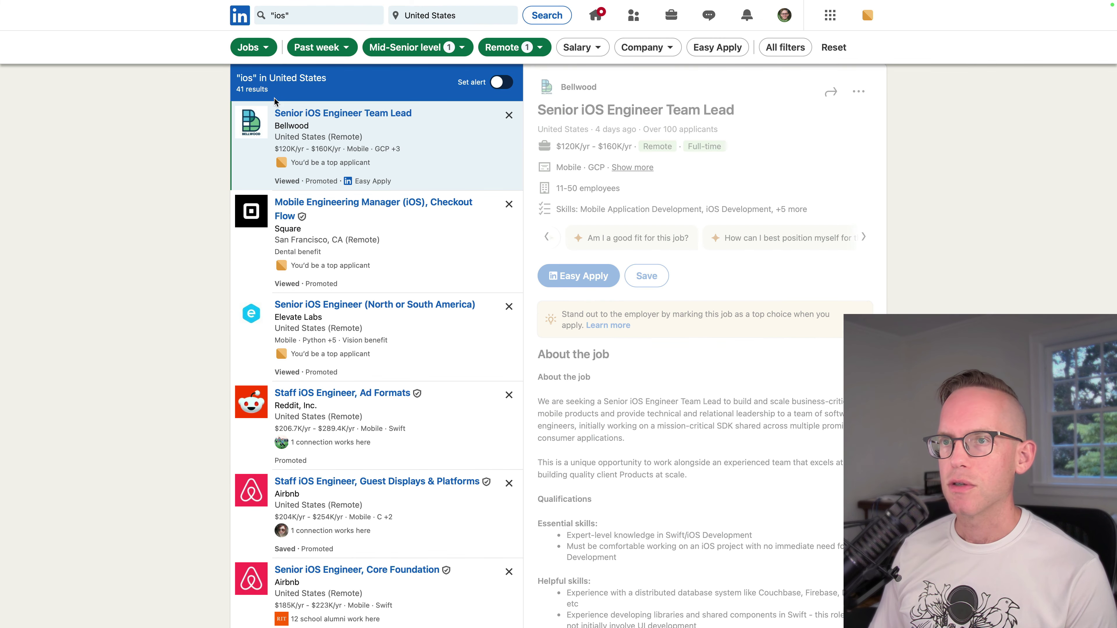
click(321, 49)
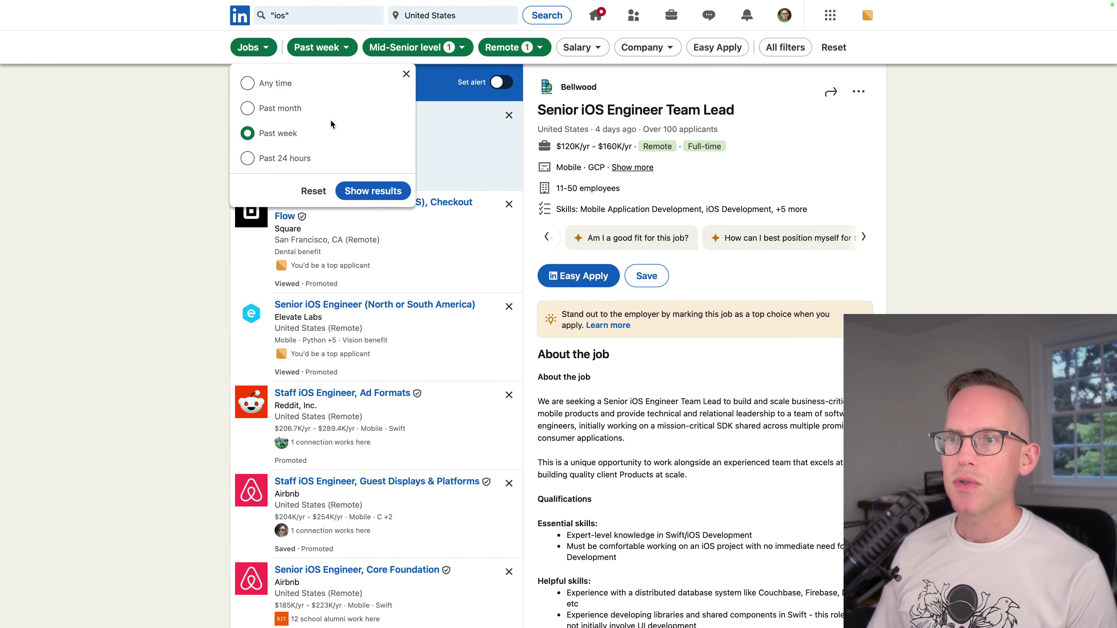
click(271, 110)
click(373, 192)
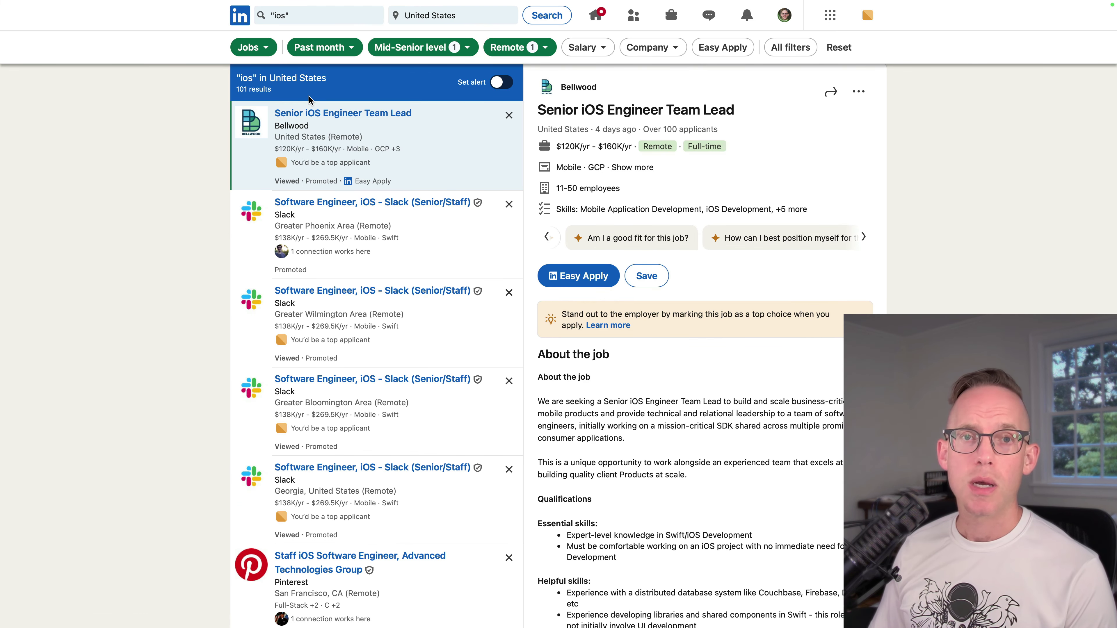
scroll(325, 295, down, 5)
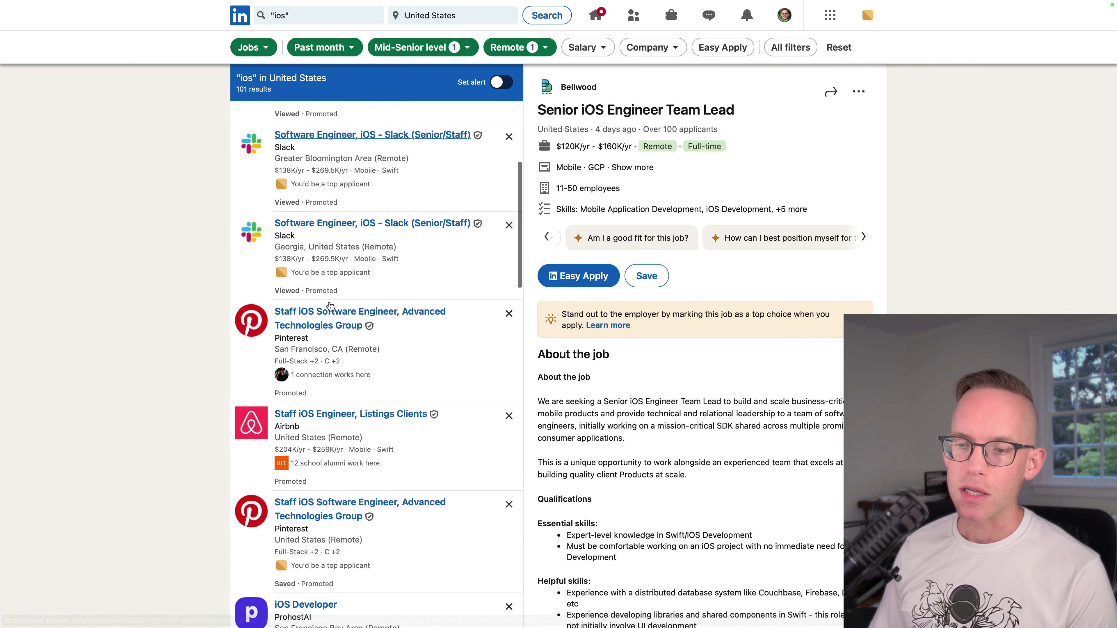
scroll(456, 377, down, 20)
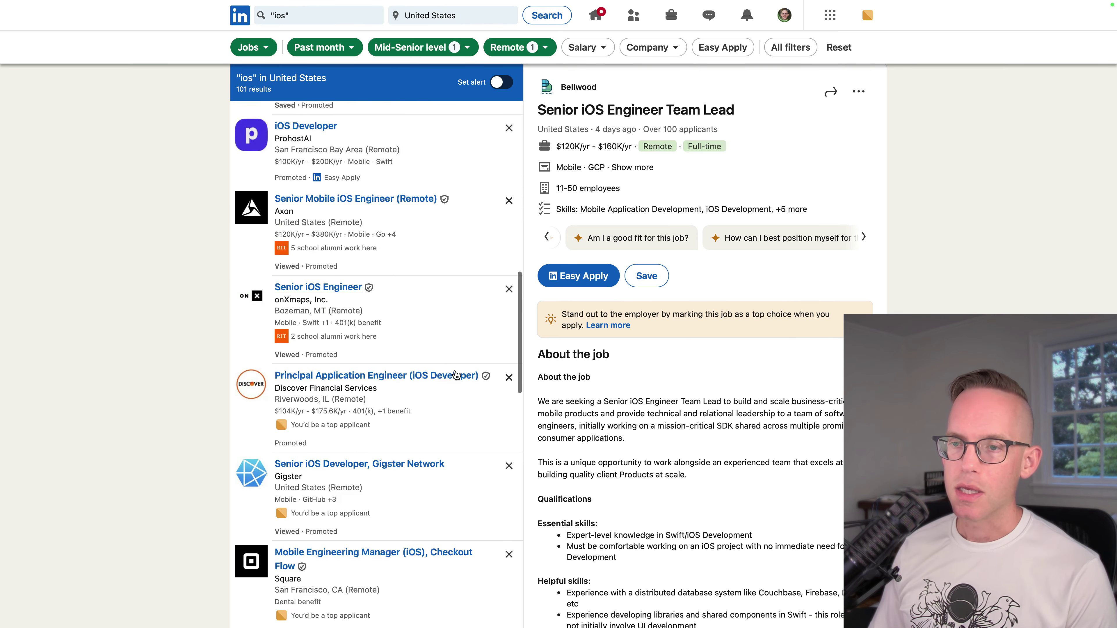
scroll(457, 374, down, 5)
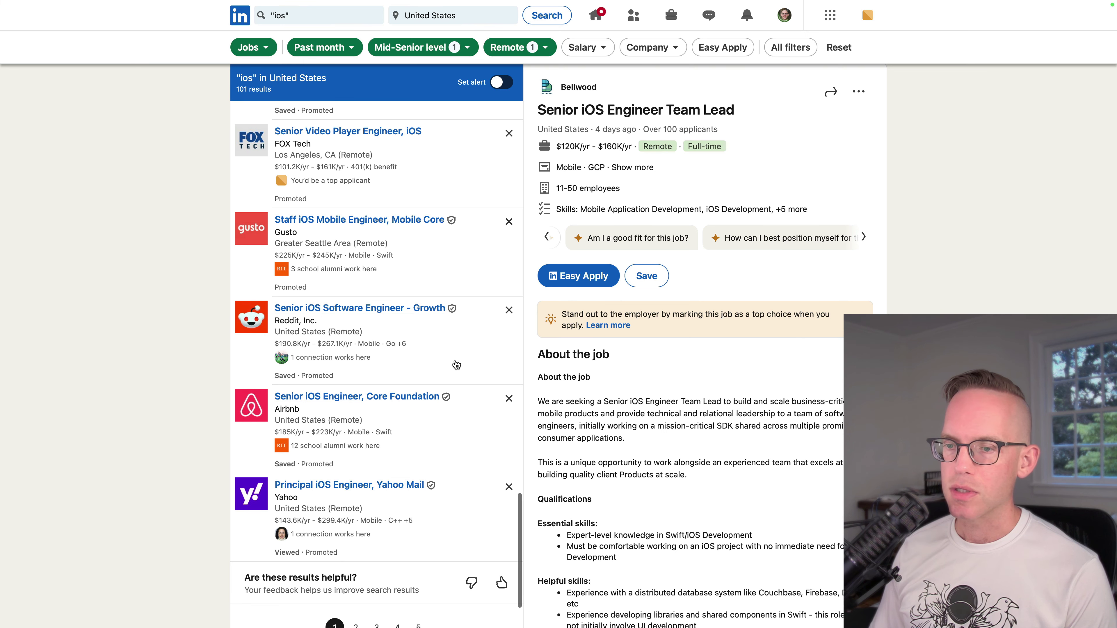
scroll(458, 365, down, 2)
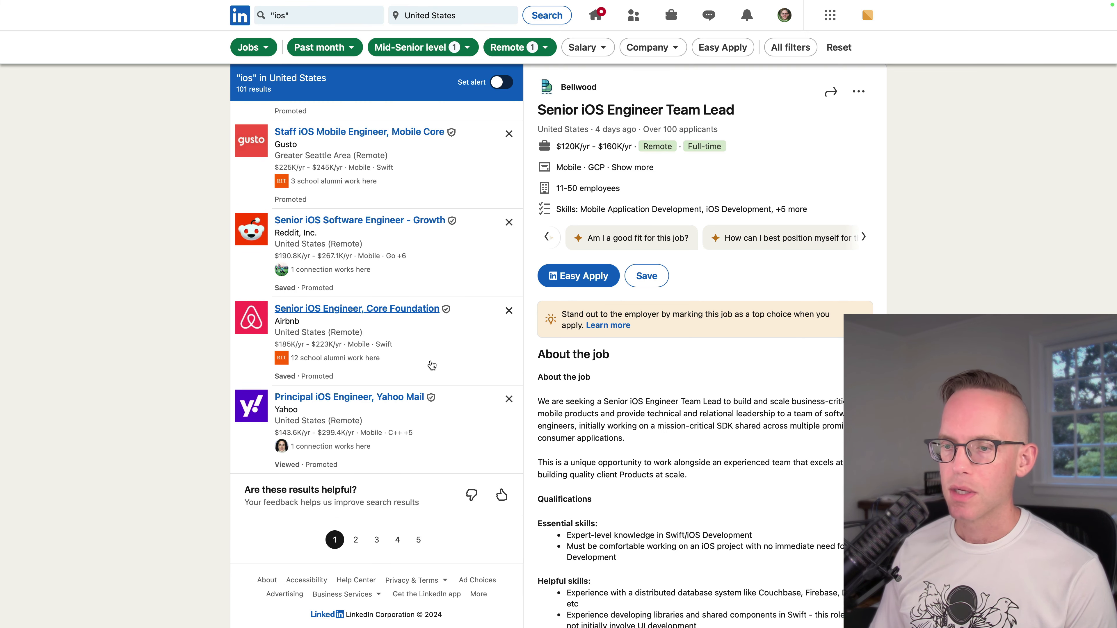
scroll(304, 286, up, 20)
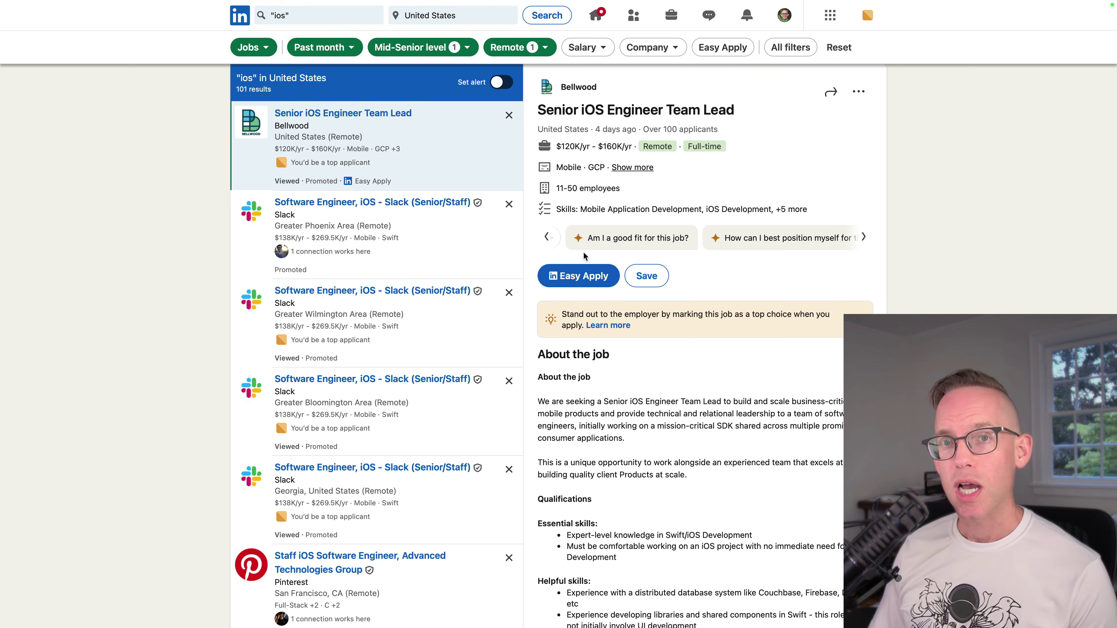
Open Slack's Software Engineer, iOS (Senior/Staff) posting and copy its link.
scroll(609, 370, down, 3)
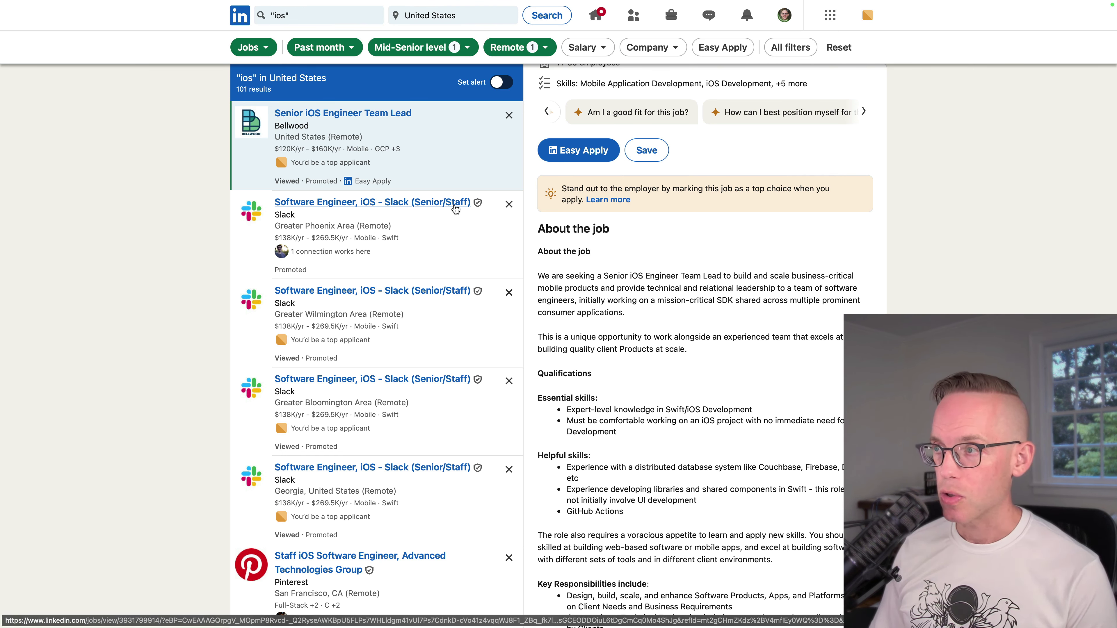
scroll(561, 140, up, 3)
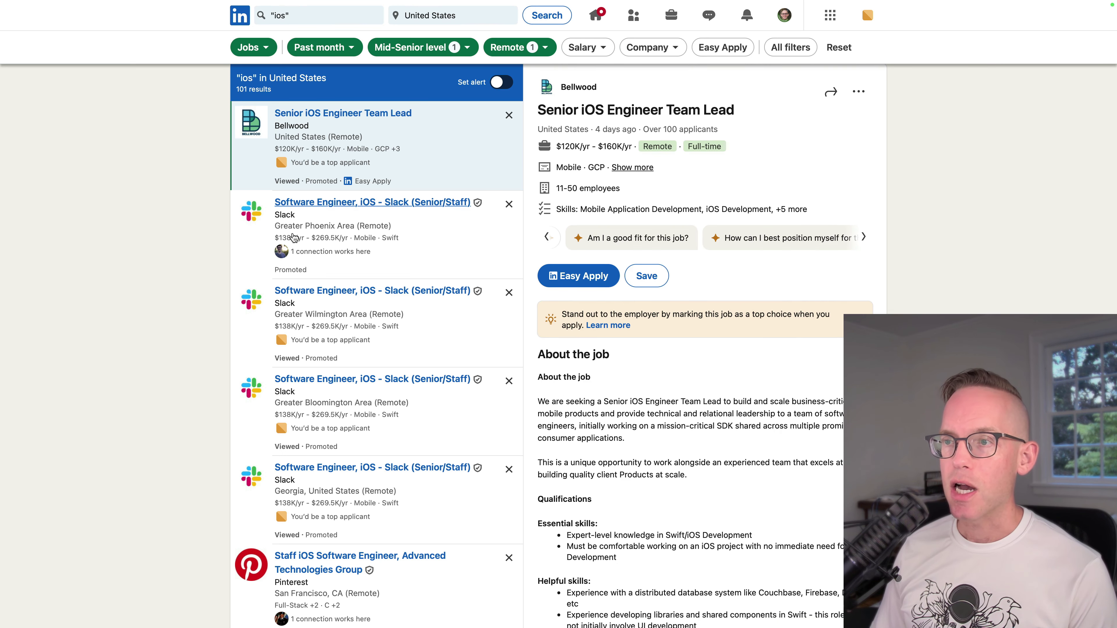
click(331, 206)
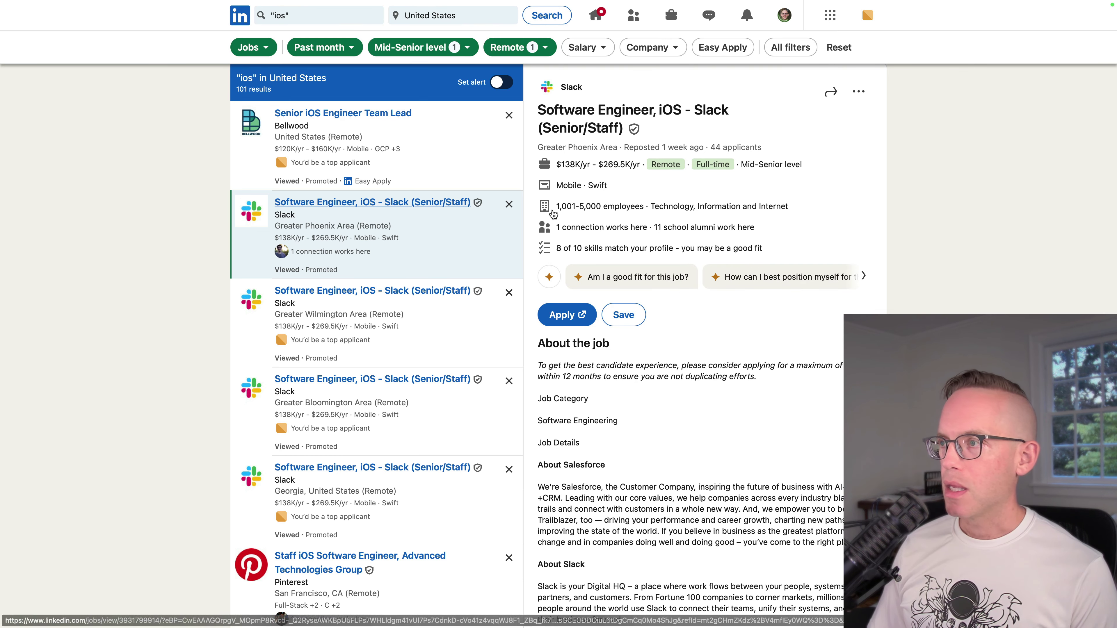
click(832, 94)
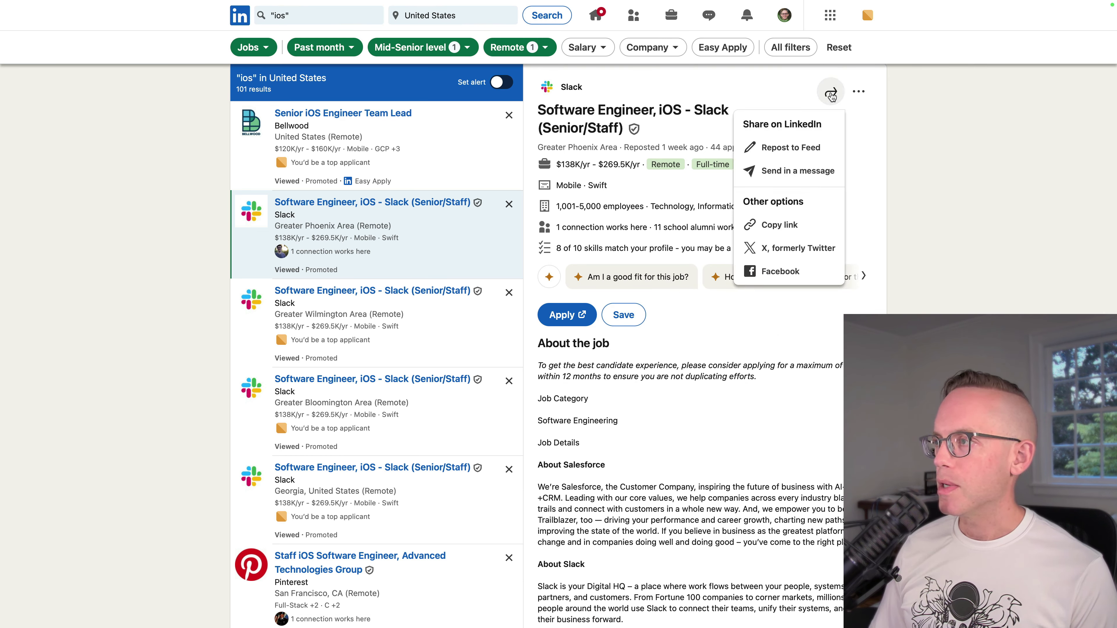
click(778, 225)
mouse_move(718, 3)
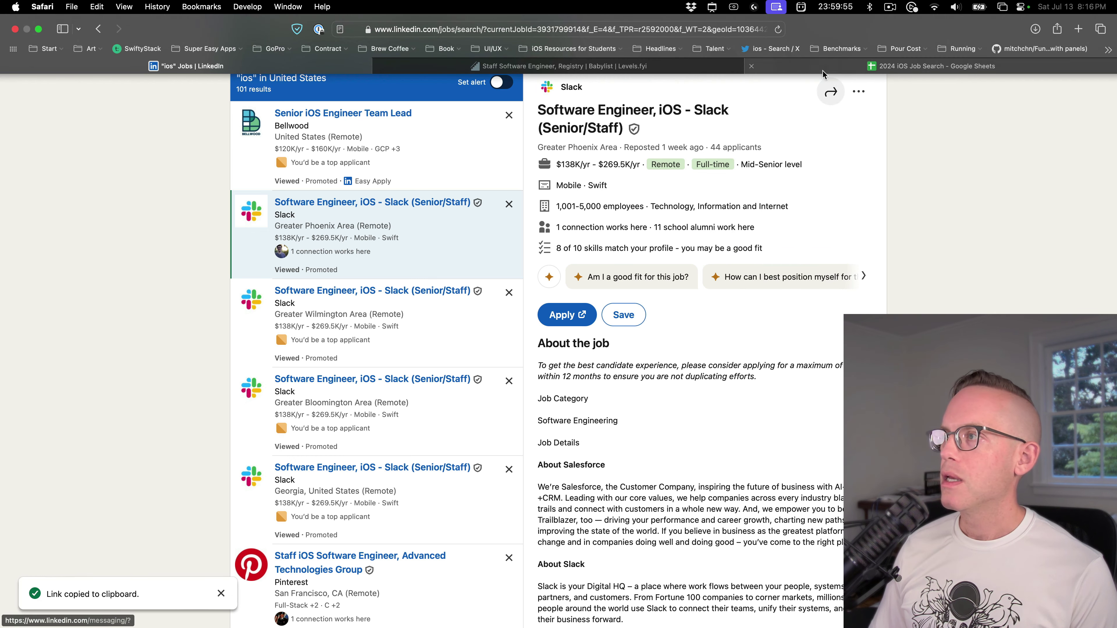
click(848, 73)
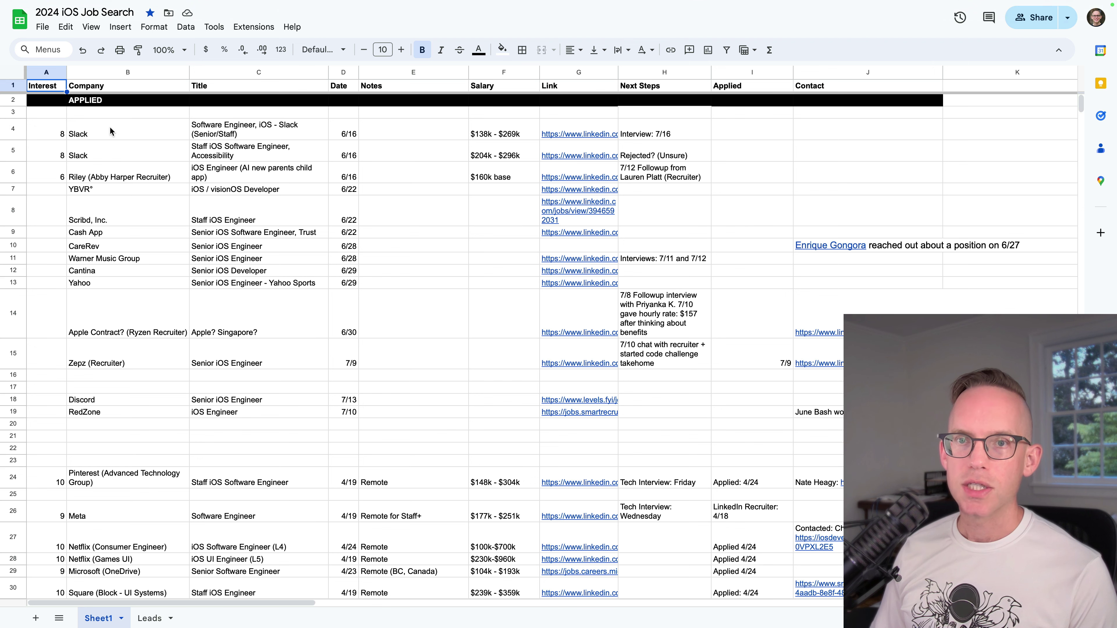
click(100, 88)
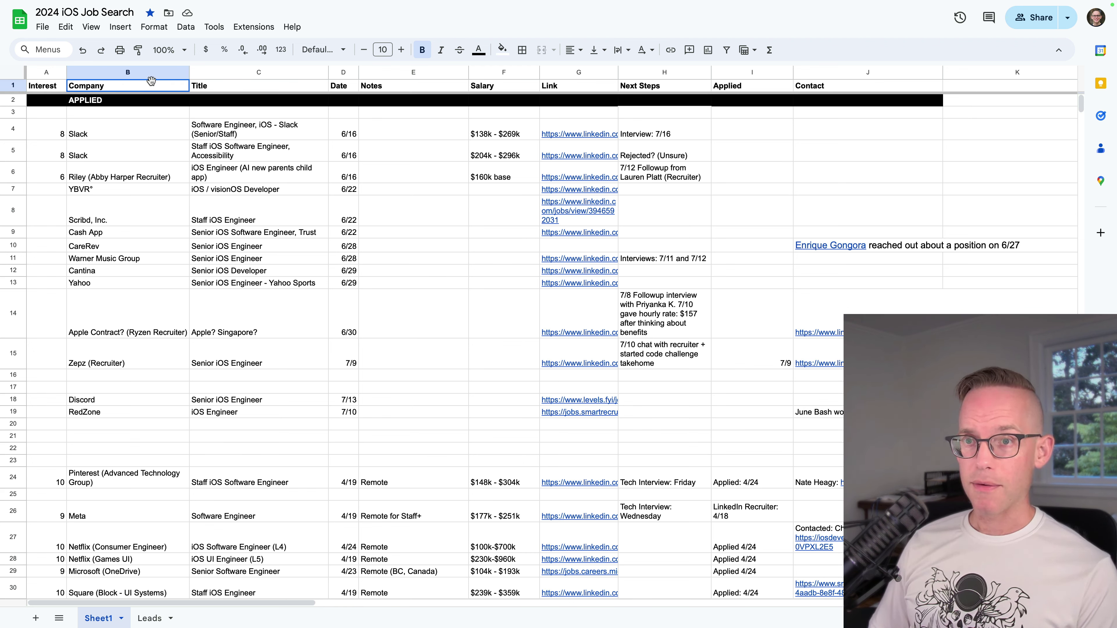
click(229, 87)
click(343, 86)
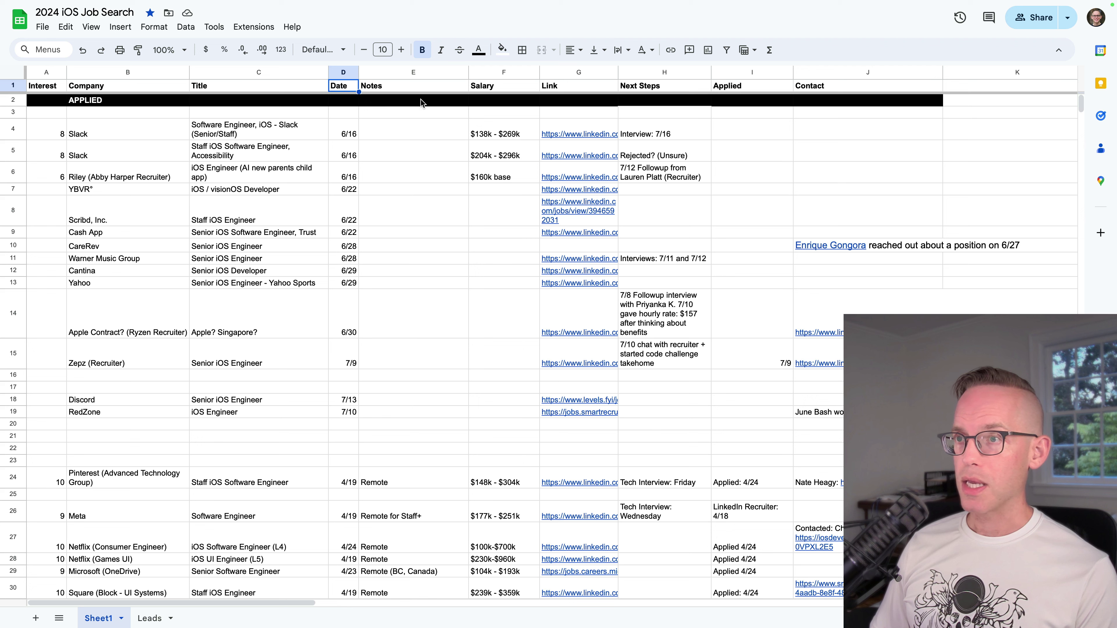
click(567, 86)
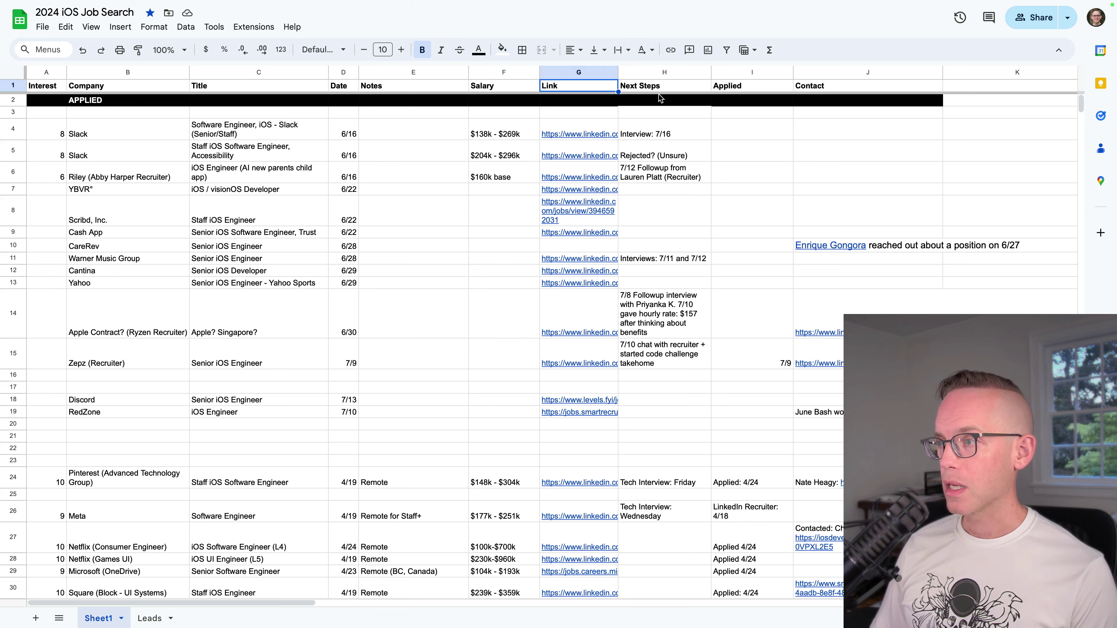
click(652, 87)
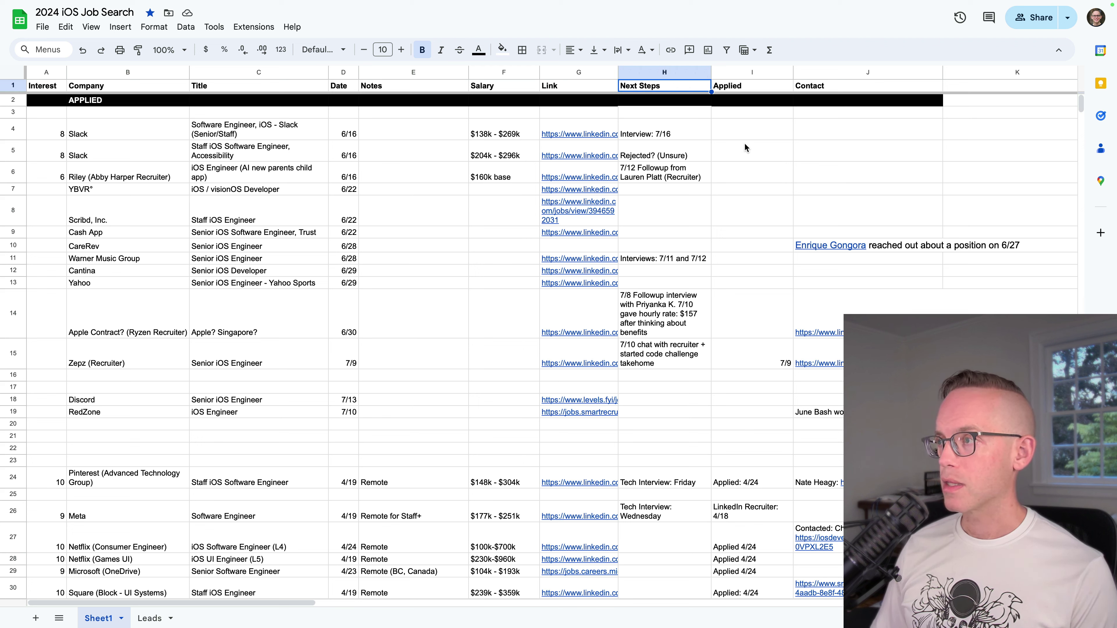
click(829, 90)
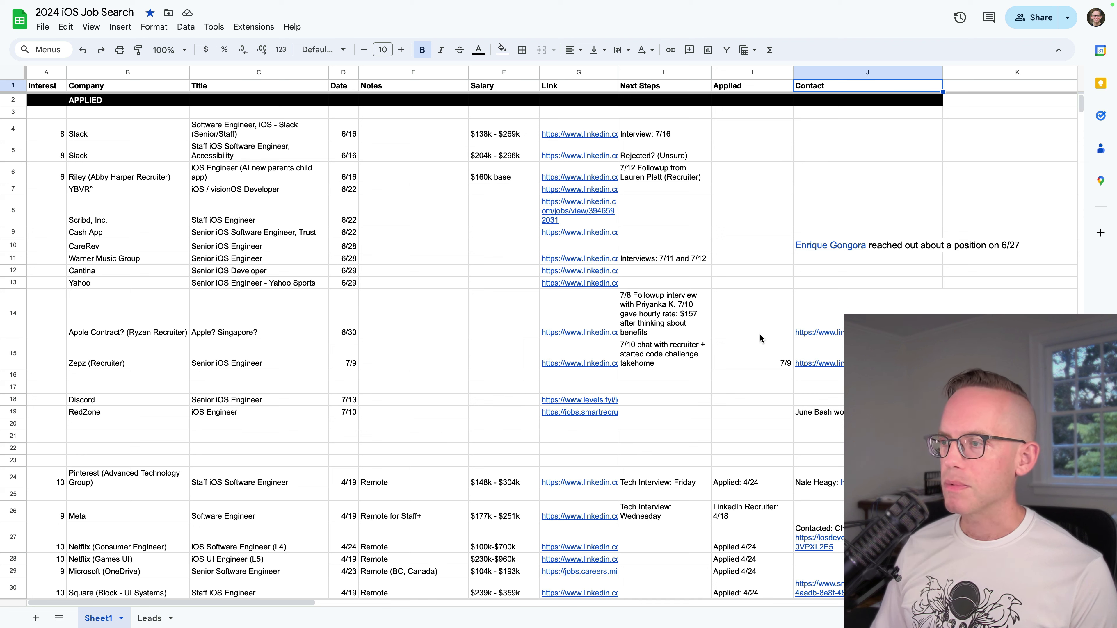
click(749, 323)
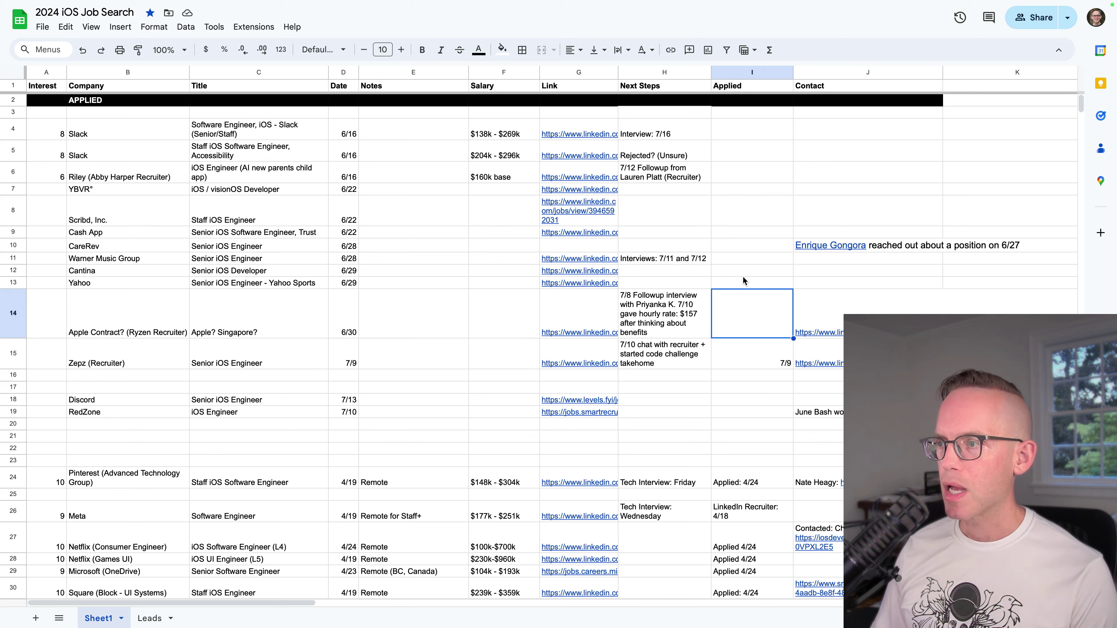
click(730, 248)
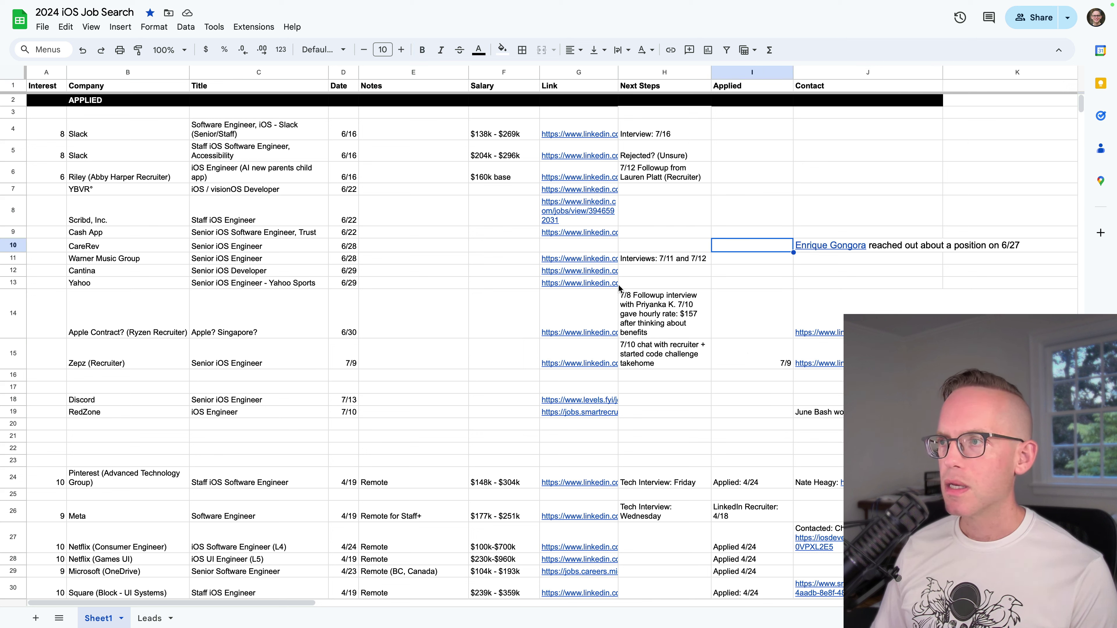
mouse_move(619, 285)
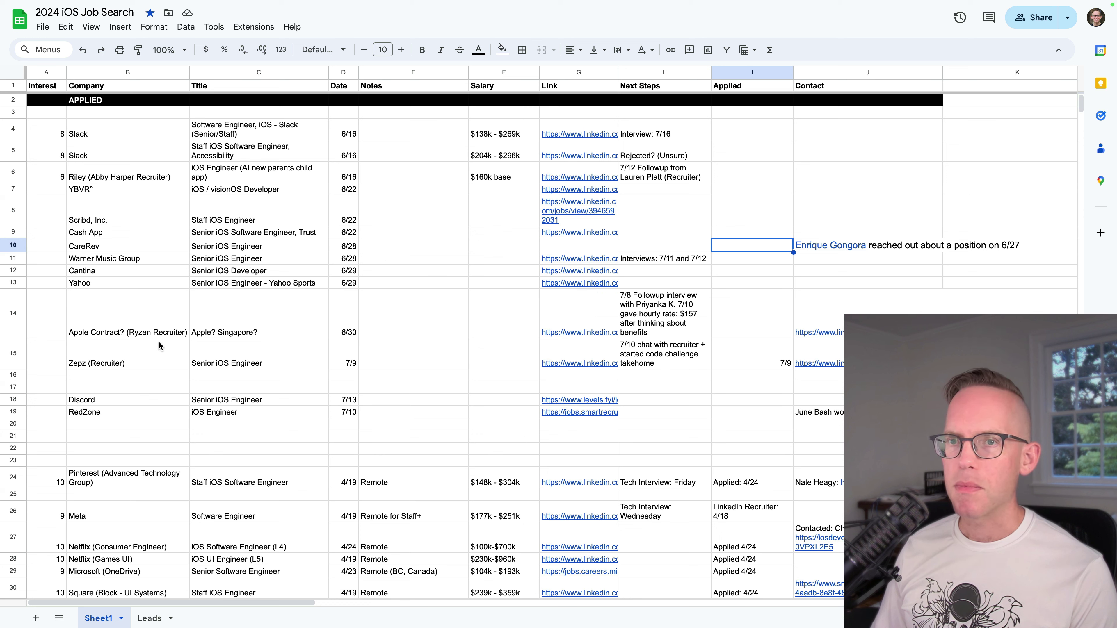
key(Up)
key(Up)
key(Up)
key(Up)
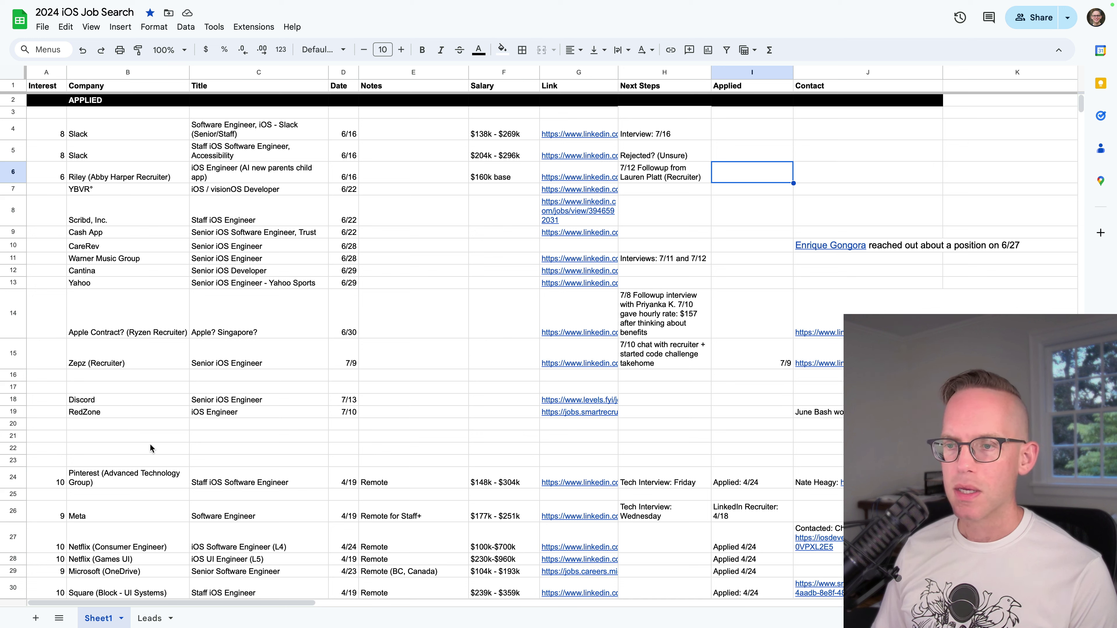
click(357, 157)
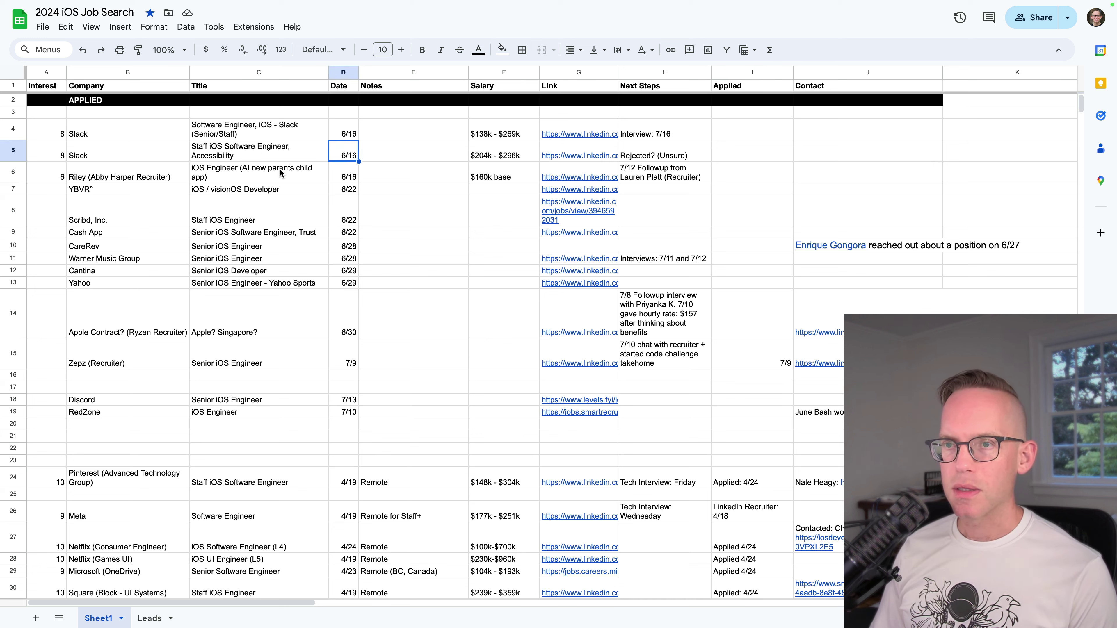
click(345, 180)
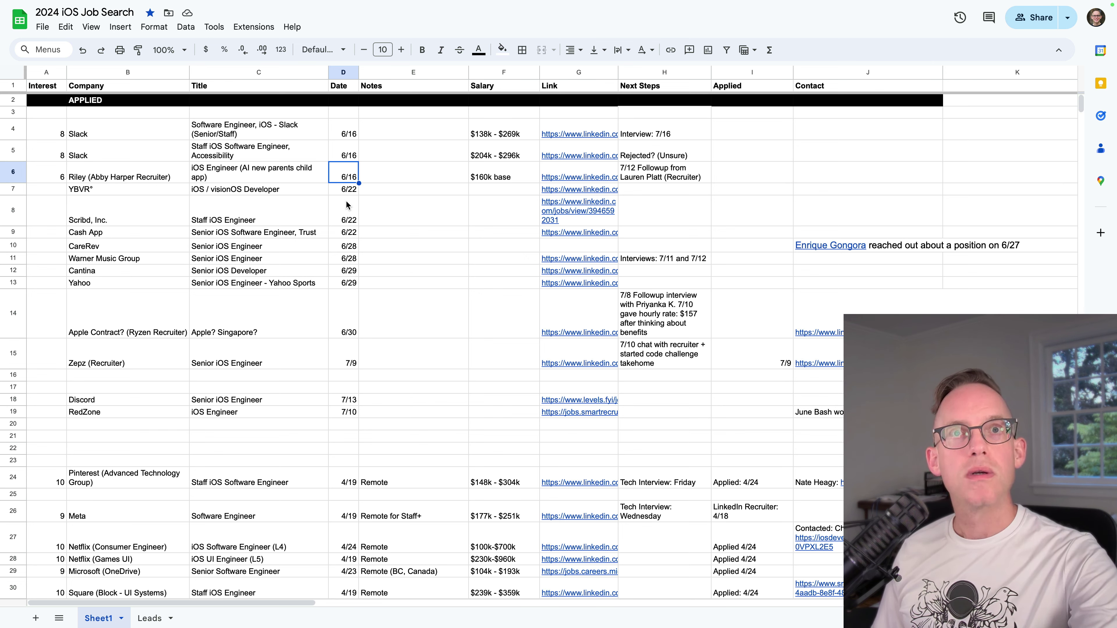
mouse_move(946, 4)
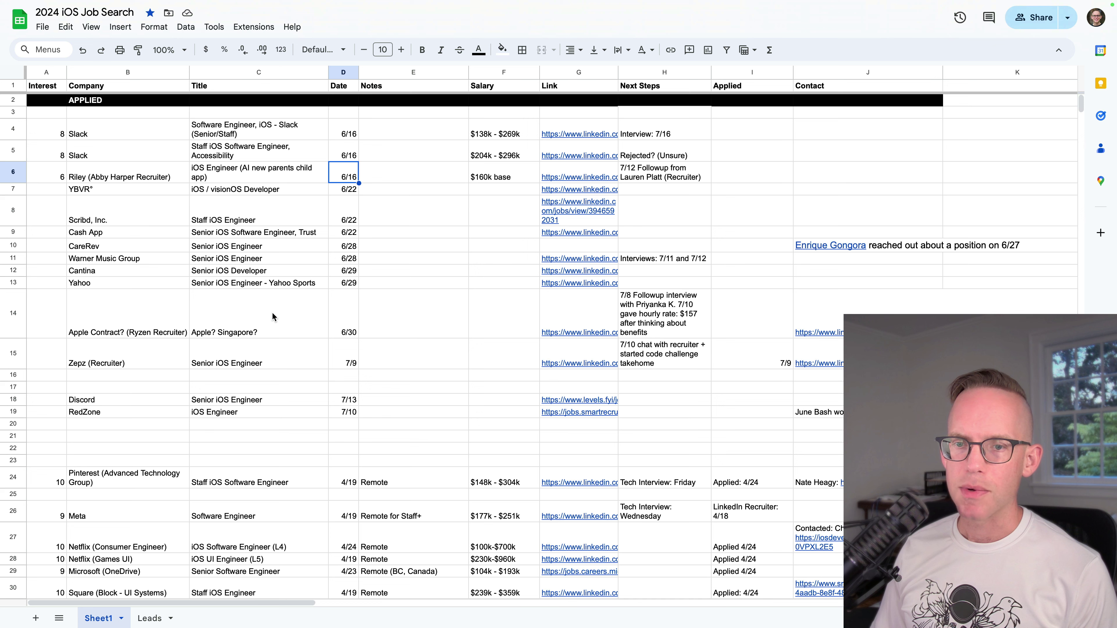
drag(83, 406, 581, 415)
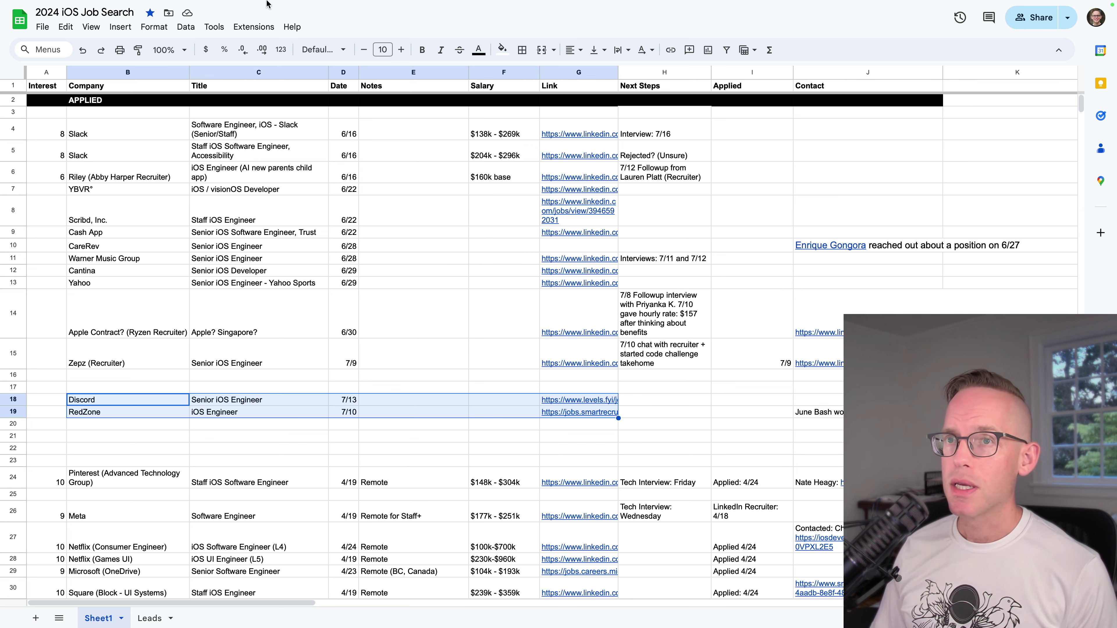
mouse_move(267, 3)
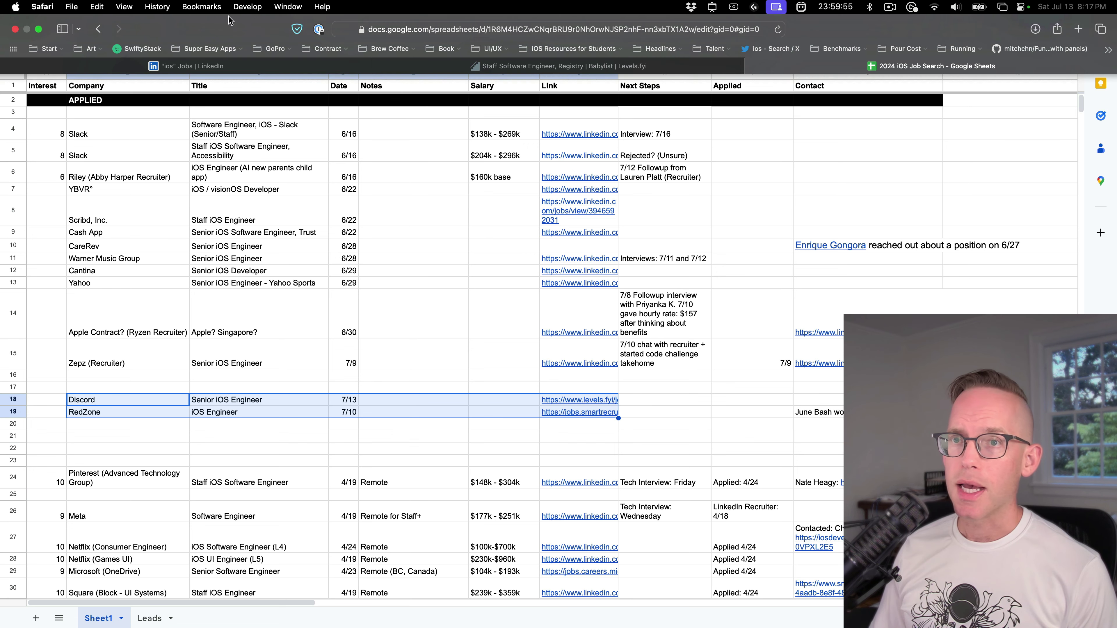
In Levels.fyi, search 'ios' and widen results to all companies.
click(657, 67)
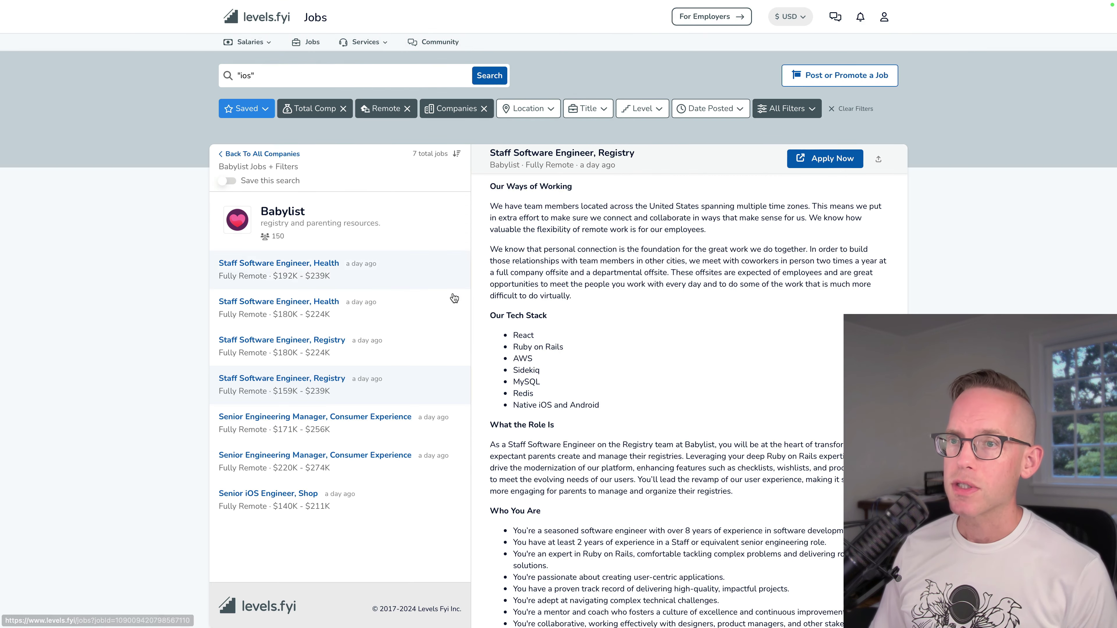
click(310, 80)
key(super+a)
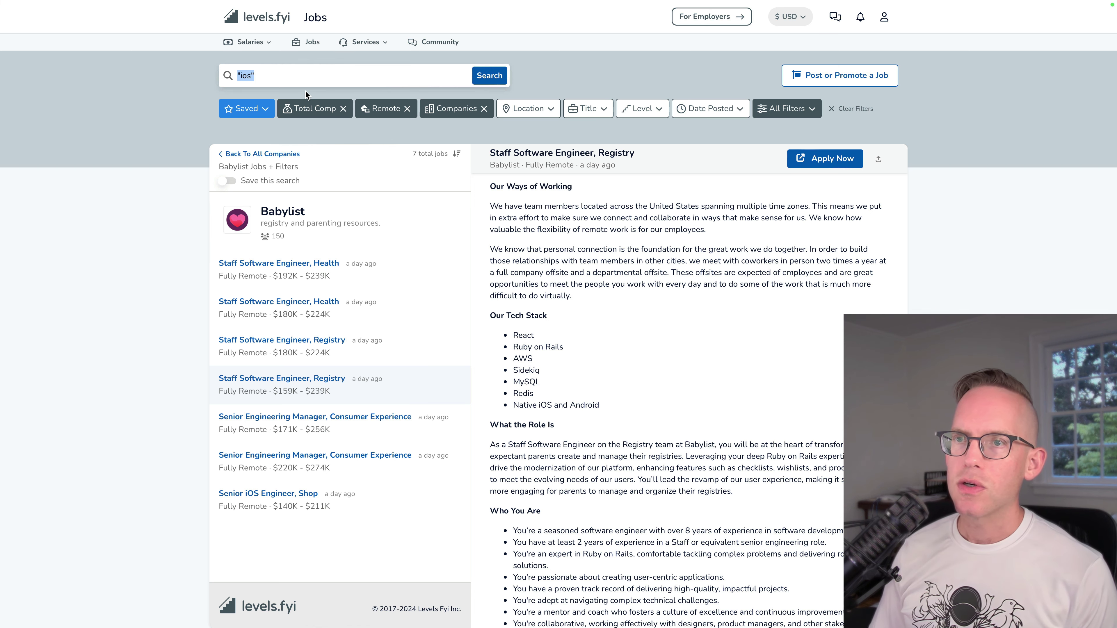
text(ios)
key(Return)
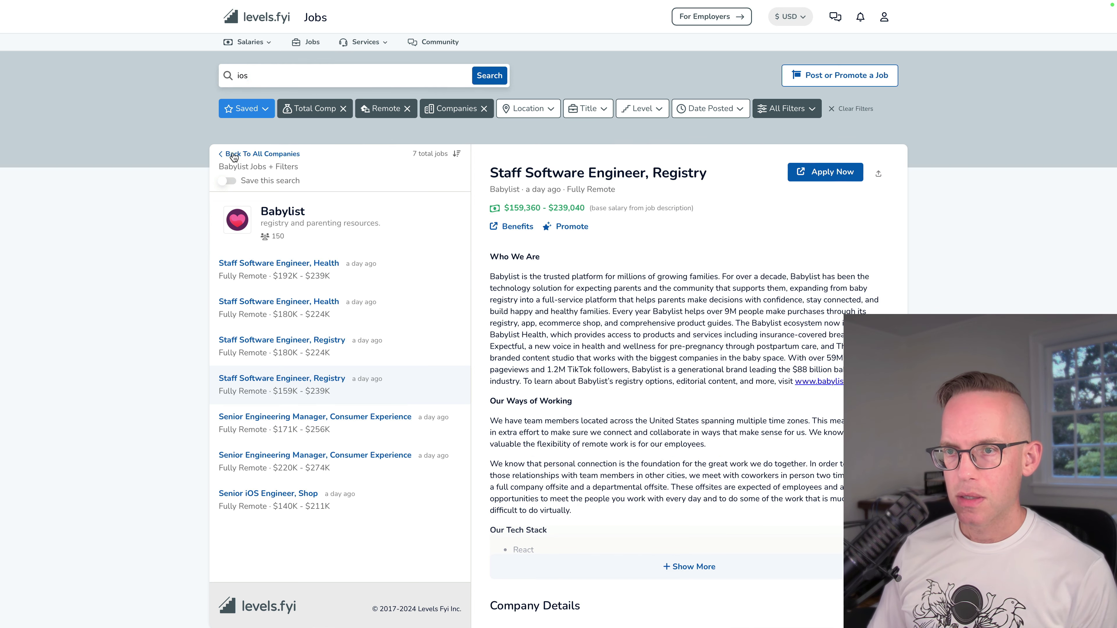
click(252, 154)
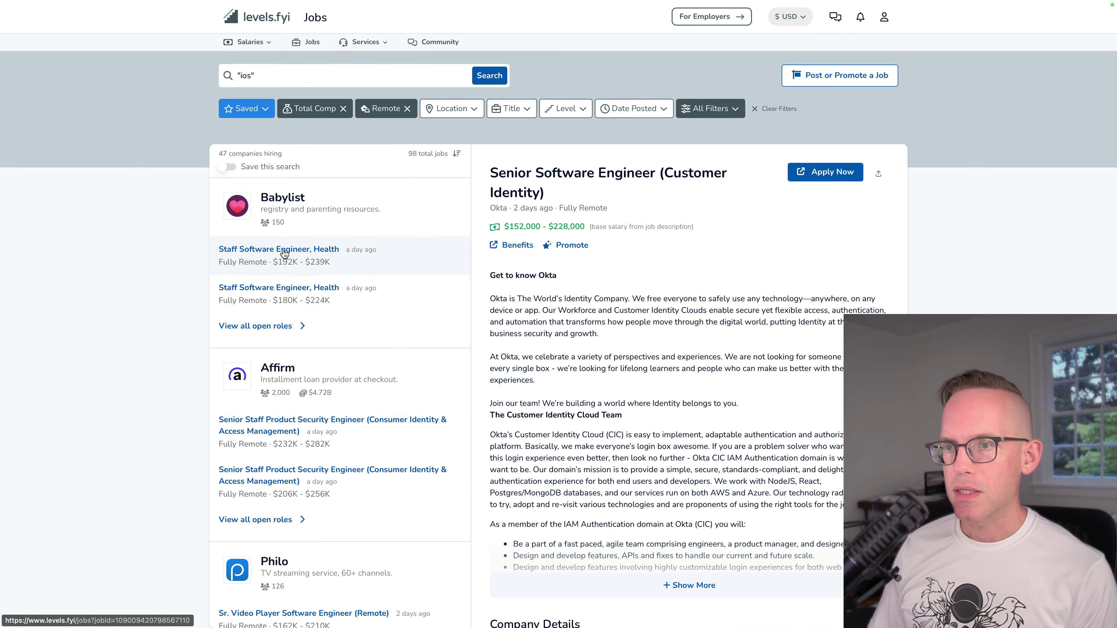
Open Babylist's Staff Software Engineer, Health posting and review its expanded tech stack.
click(294, 250)
scroll(549, 404, down, 2)
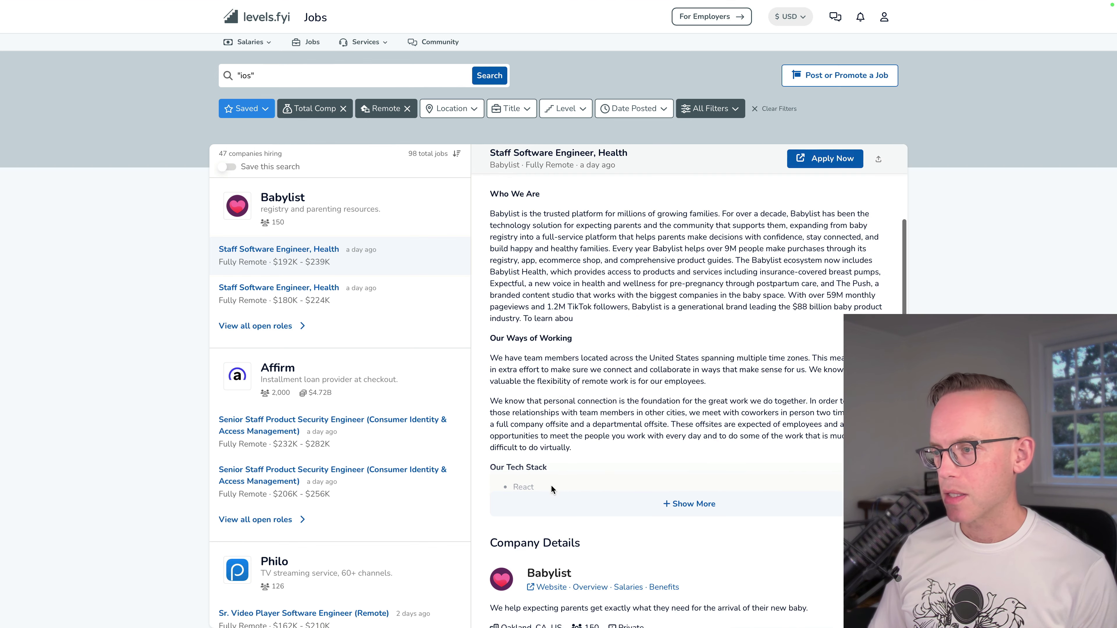
click(547, 502)
drag(512, 480, 529, 544)
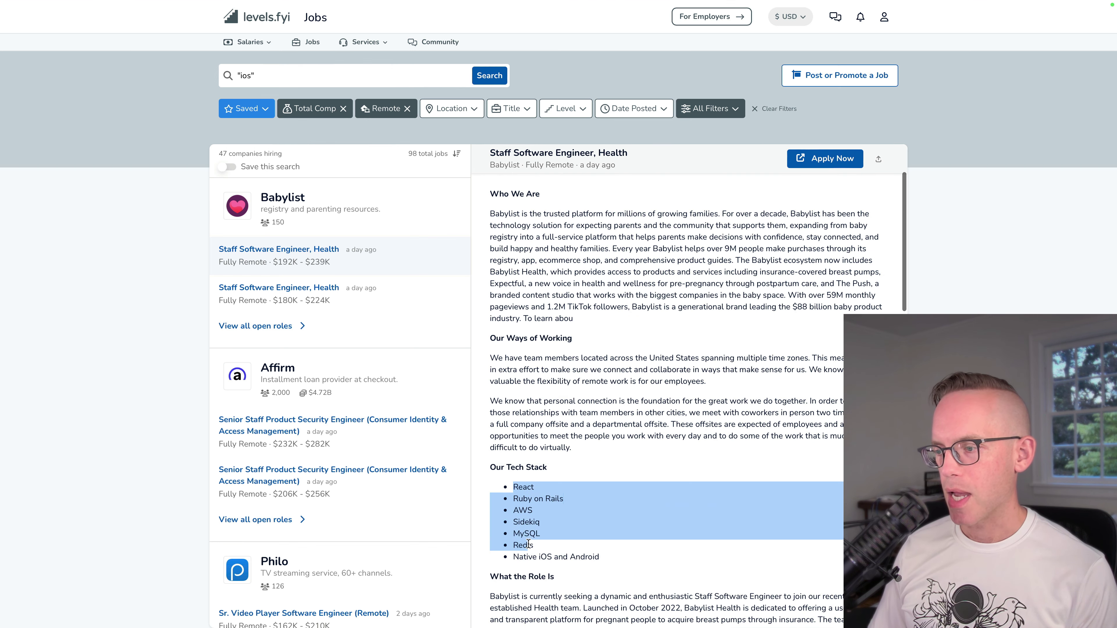
triple_click(535, 558)
scroll(617, 555, down, 3)
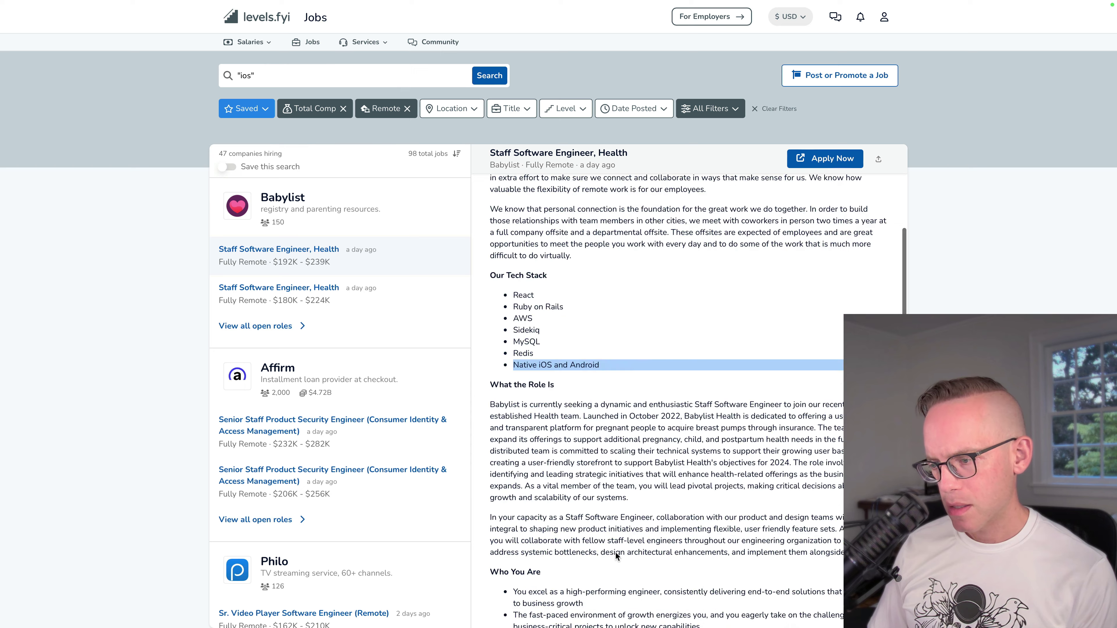
scroll(615, 552, down, 7)
scroll(616, 553, down, 8)
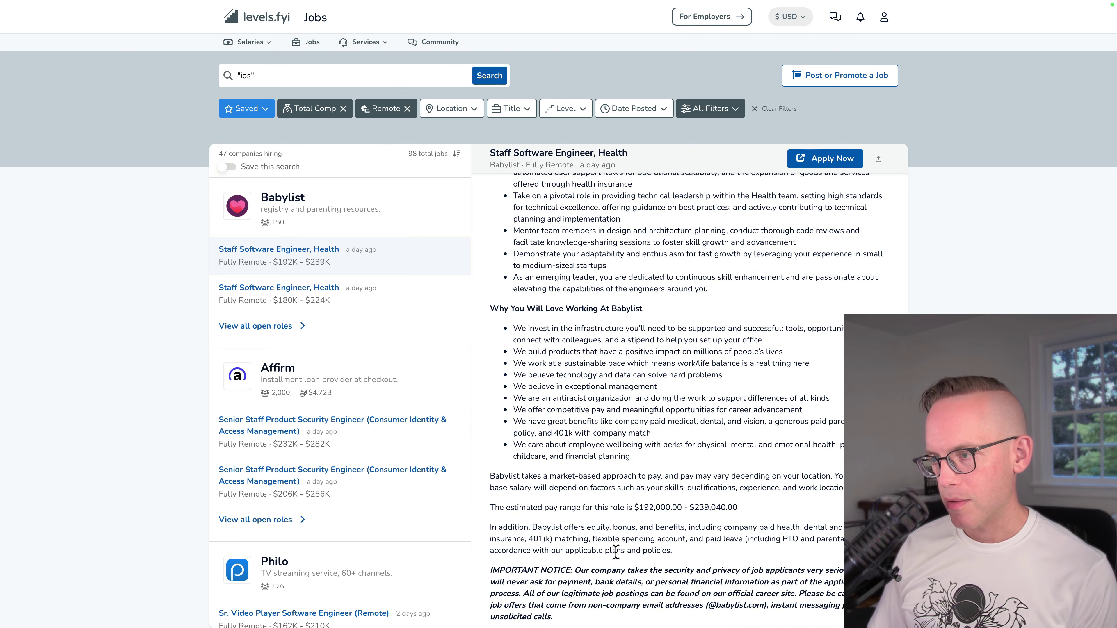
scroll(616, 553, down, 4)
scroll(616, 553, up, 20)
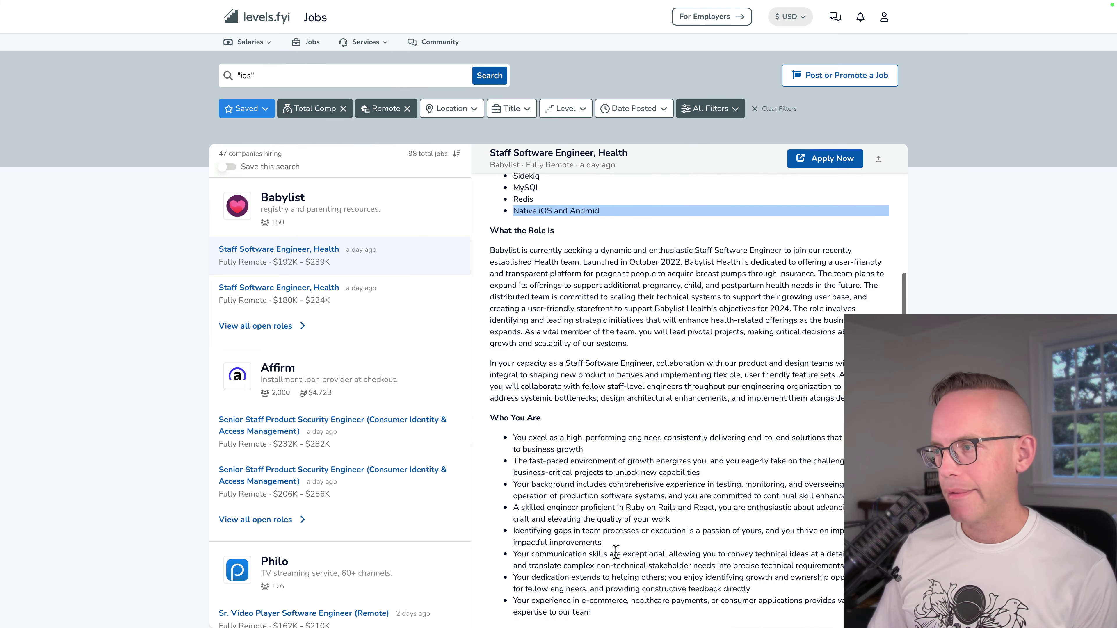
scroll(616, 553, up, 10)
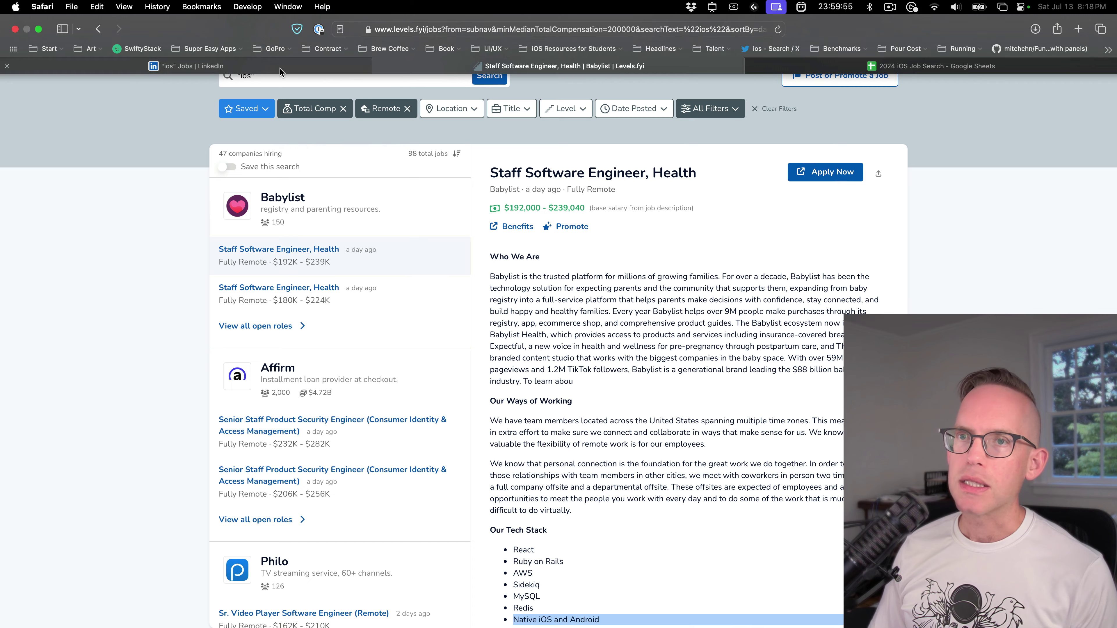
Return to the 101 LinkedIn "ios" results and select the search keywords for editing.
click(283, 70)
scroll(337, 409, down, 5)
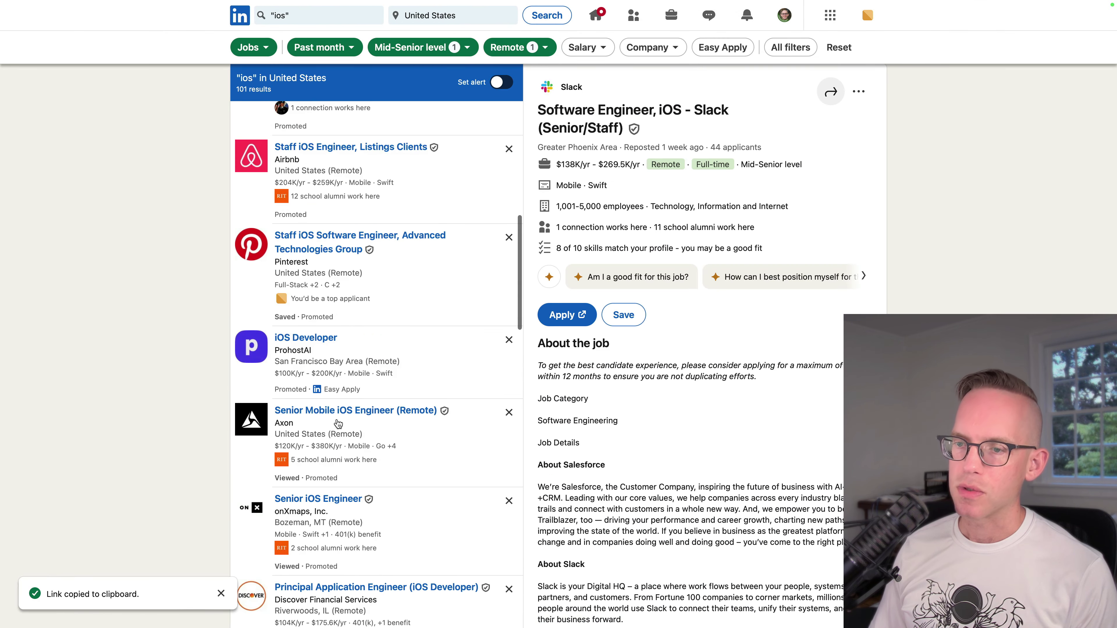
scroll(338, 424, down, 5)
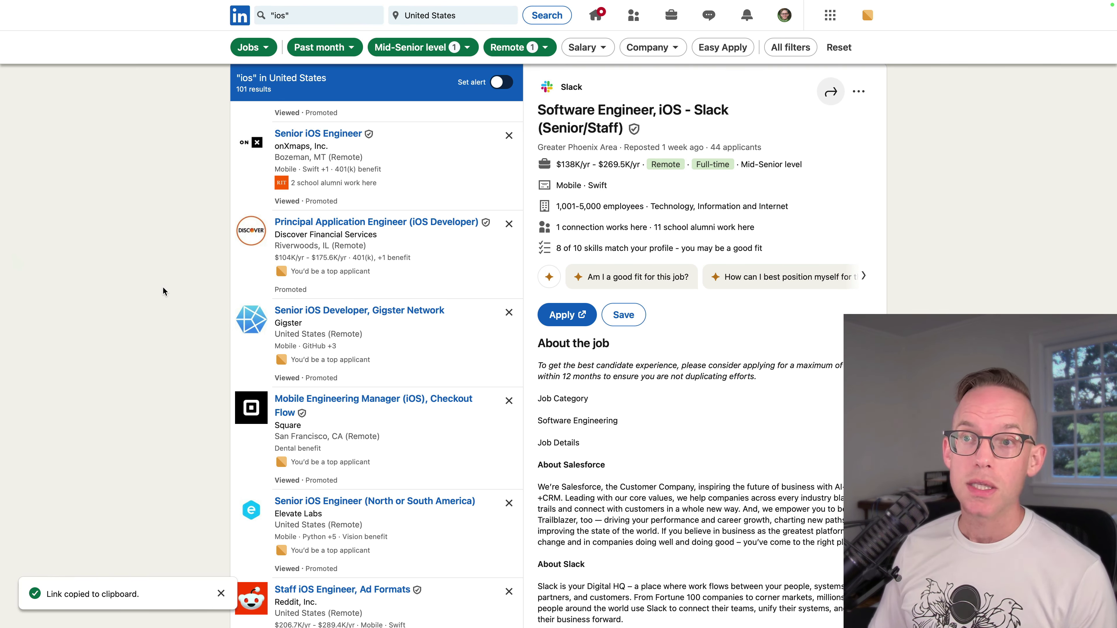
click(286, 16)
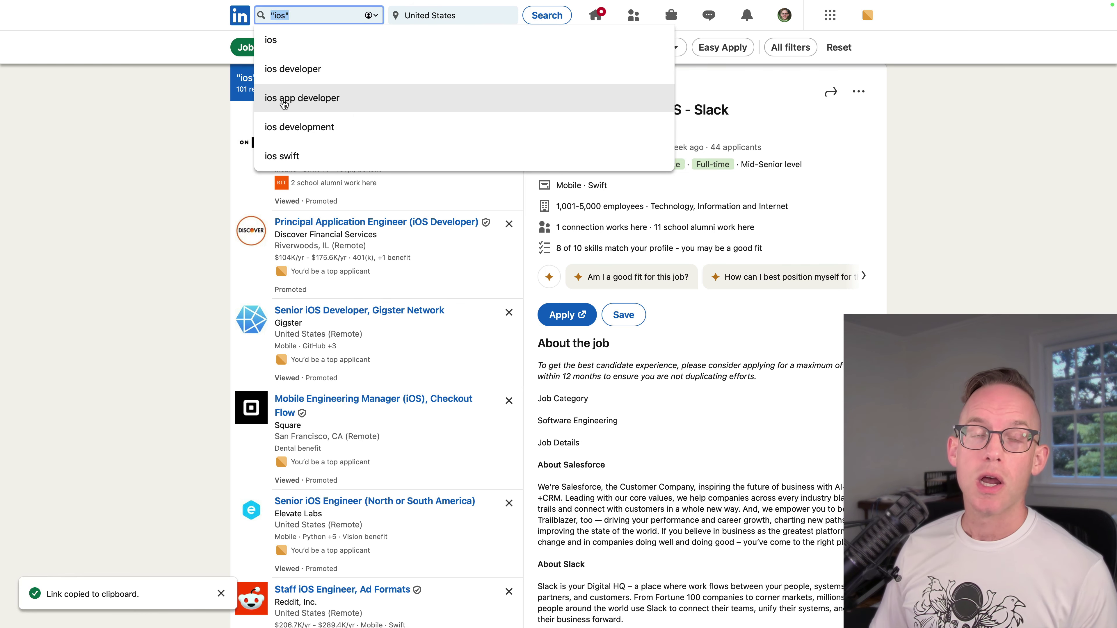